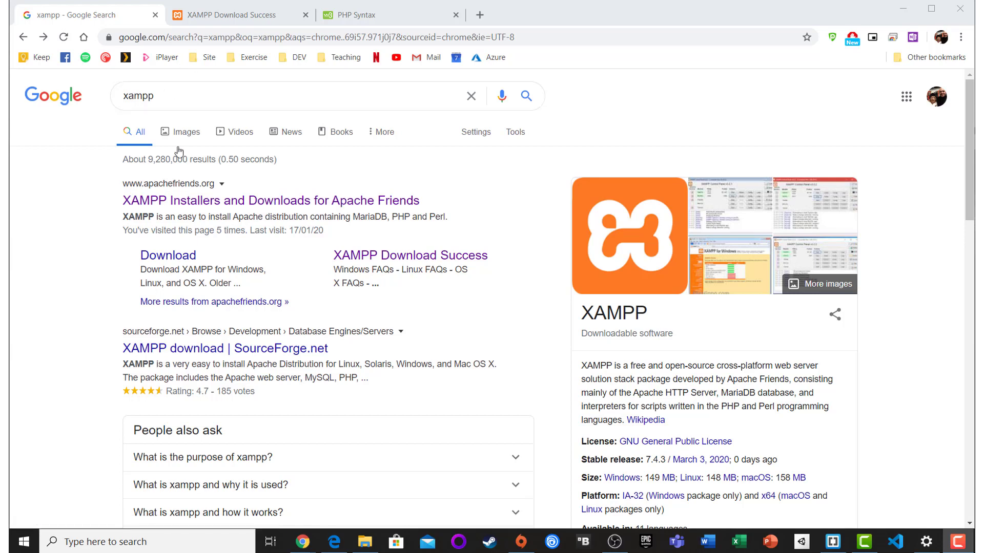
Open the Apache Friends site from the search results and download XAMPP 7.4.4 for Windows
{"action": "left_click", "coordinate": [154, 203]}
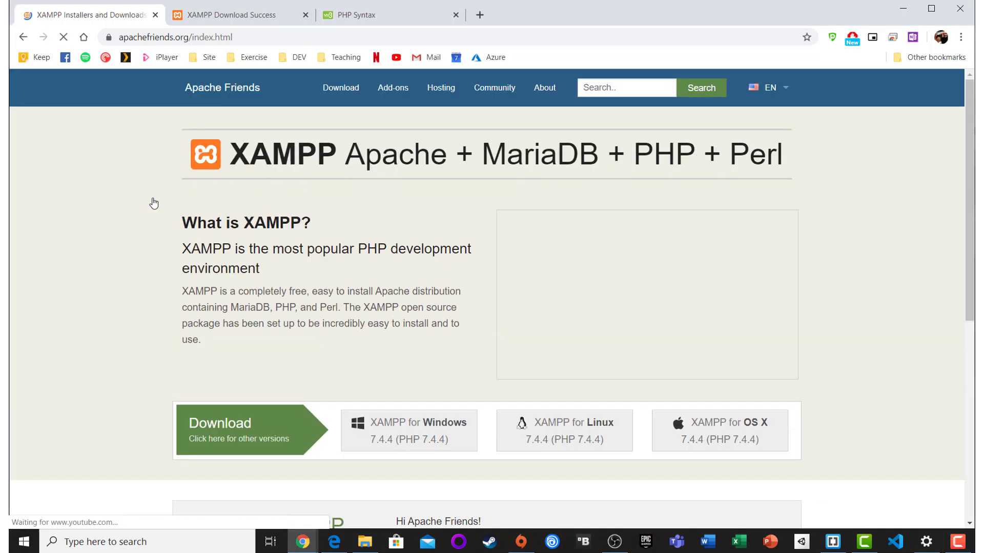
{"action": "scroll", "coordinate": [374, 437], "scroll_direction": "down", "scroll_amount": 2}
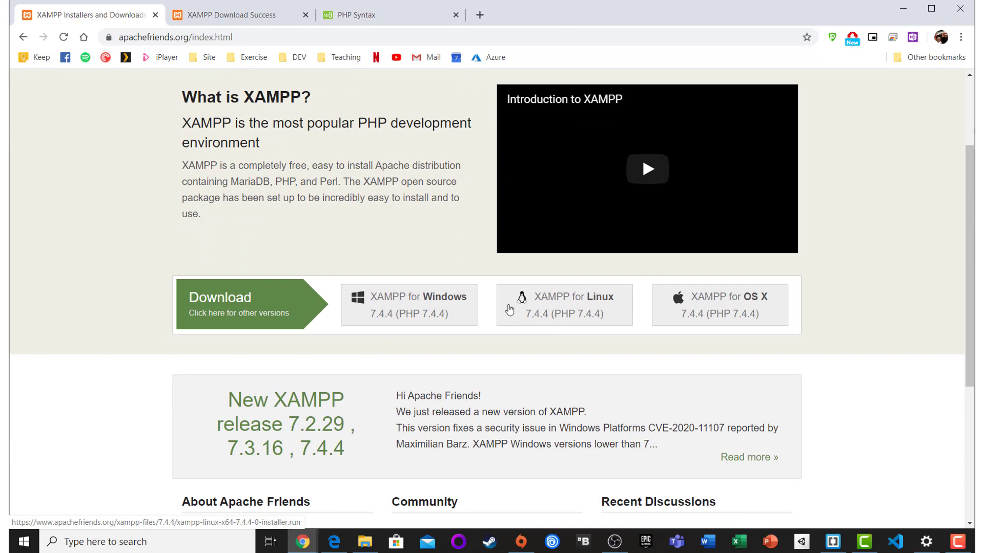
{"action": "left_click", "coordinate": [418, 303]}
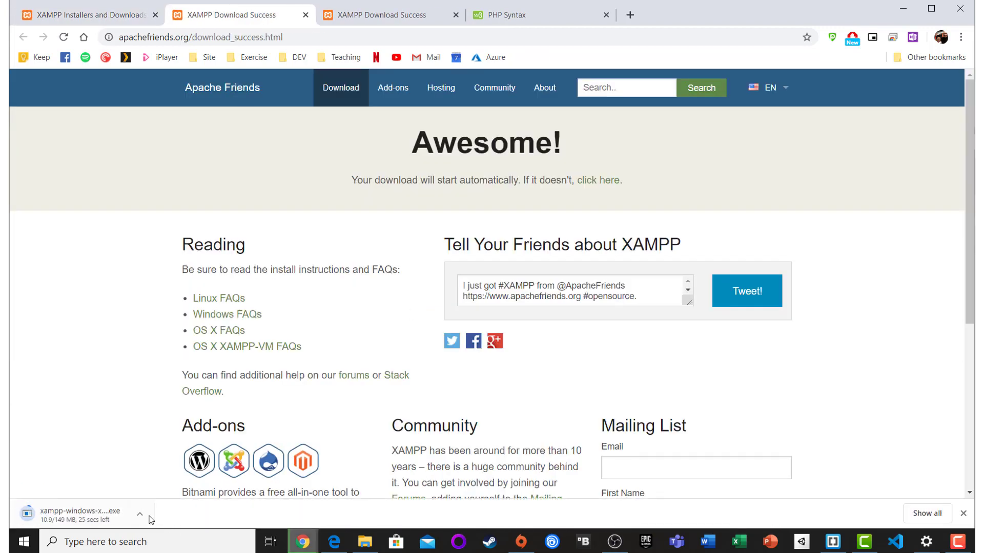
In the browser's download list, cancel the duplicate installer download and run the already downloaded xampp-windows-x64-7.4.4-0-VC15-installer.exe
{"action": "key", "text": "ctrl+j"}
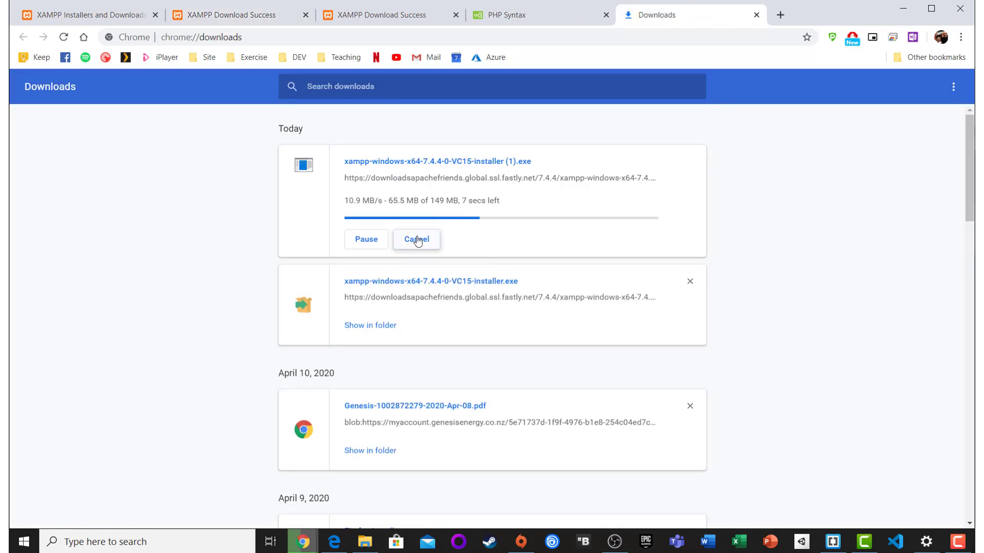
{"action": "left_click", "coordinate": [416, 239]}
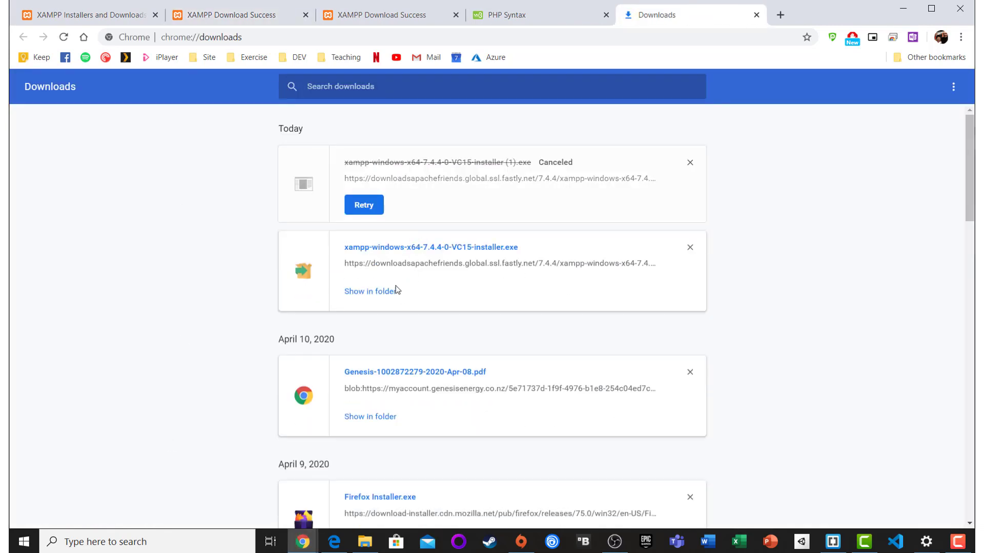
{"action": "left_click", "coordinate": [425, 248]}
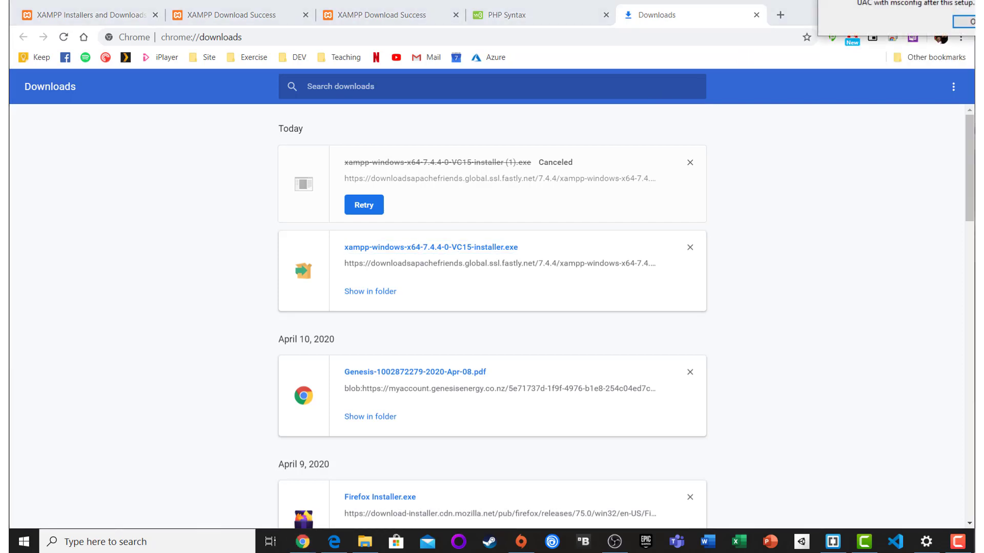
Acknowledge the User Account Control warning and proceed from the setup wizard's welcome page to component selection
{"action": "left_click_drag", "start_coordinate": [971, 1], "coordinate": [533, 173]}
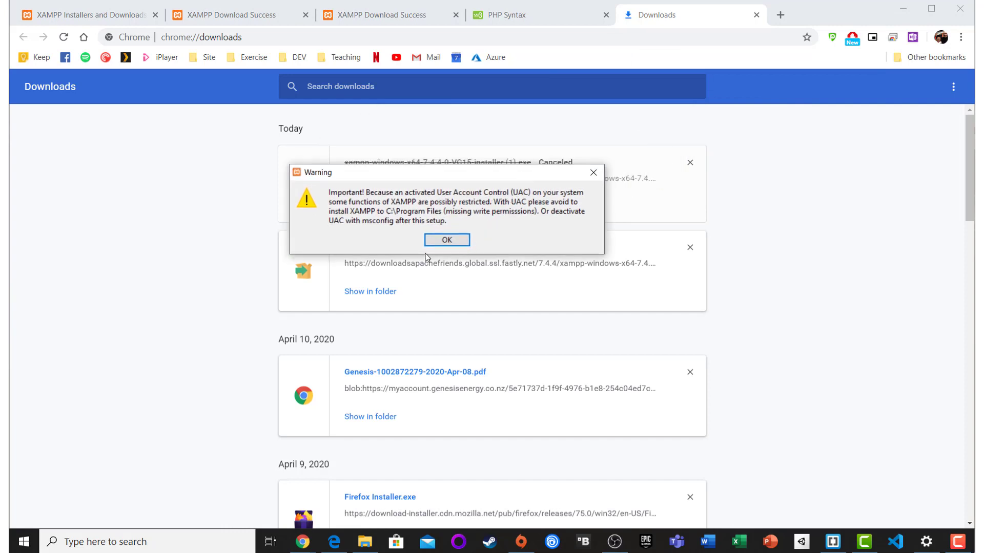
{"action": "left_click", "coordinate": [448, 239]}
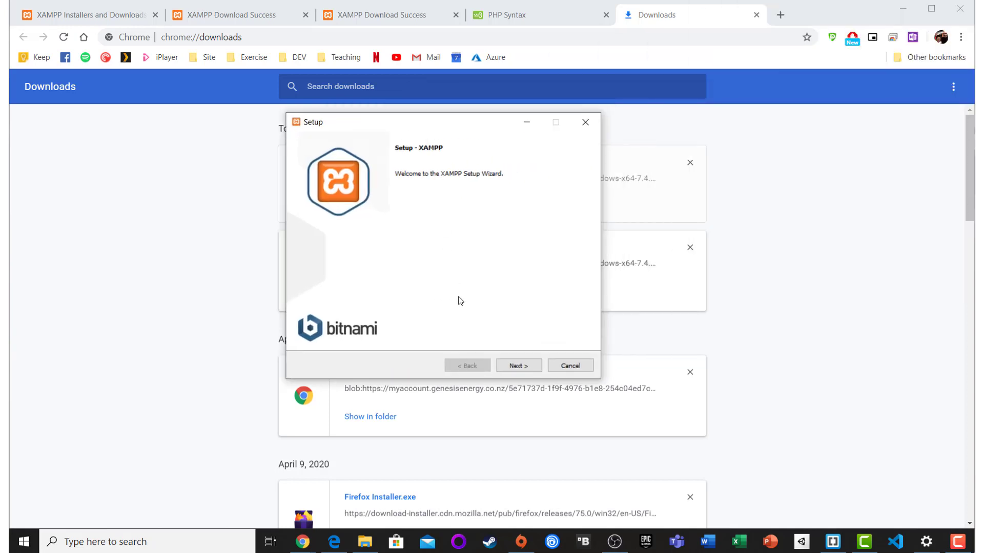
{"action": "left_click", "coordinate": [519, 367]}
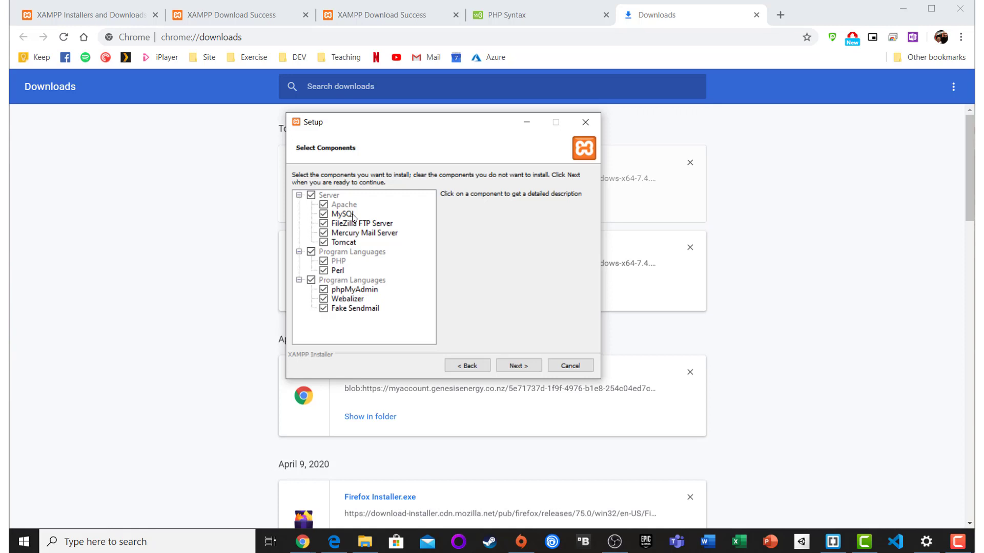
{"action": "left_click", "coordinate": [323, 224]}
{"action": "left_click", "coordinate": [324, 232]}
{"action": "left_click", "coordinate": [323, 242]}
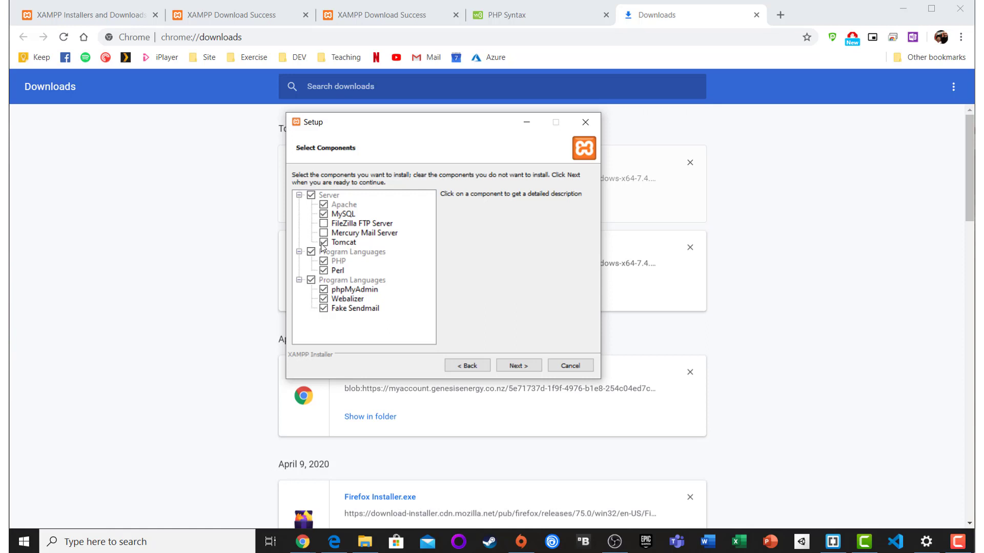
{"action": "left_click", "coordinate": [326, 270]}
{"action": "left_click", "coordinate": [323, 299]}
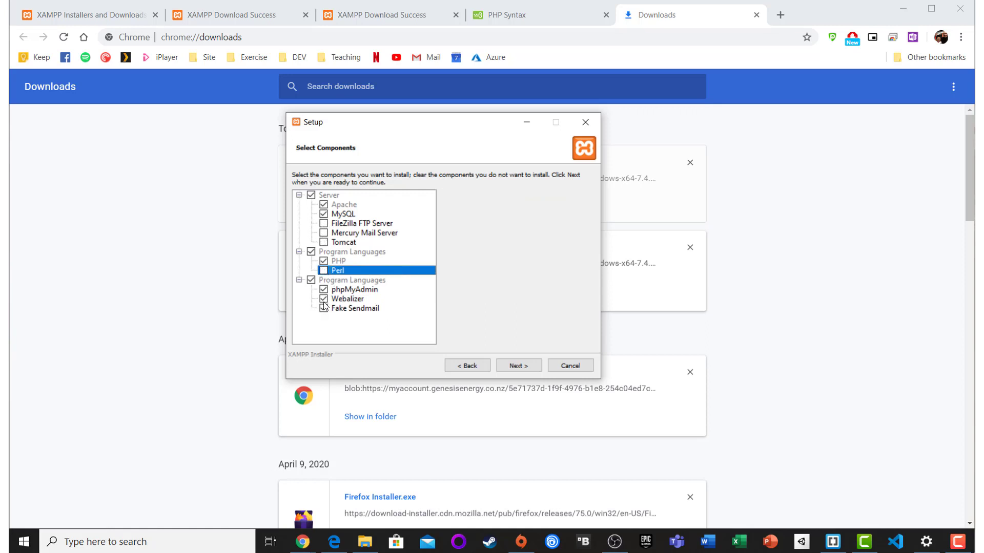
{"action": "left_click", "coordinate": [323, 308]}
{"action": "left_click", "coordinate": [323, 308]}
{"action": "left_click", "coordinate": [324, 300]}
{"action": "left_click", "coordinate": [324, 270]}
{"action": "left_click", "coordinate": [324, 233]}
{"action": "left_click", "coordinate": [325, 243]}
{"action": "left_click", "coordinate": [323, 245]}
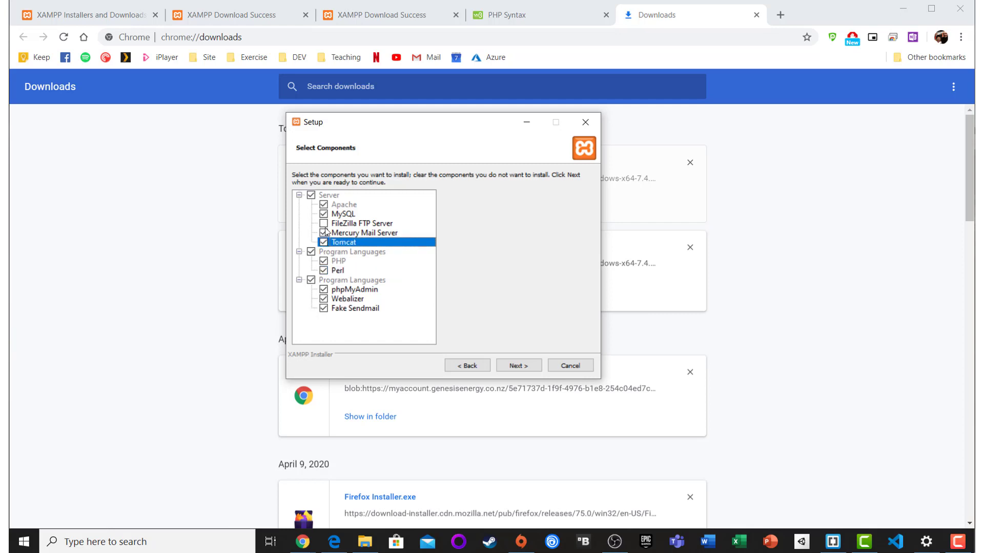
{"action": "left_click", "coordinate": [323, 224]}
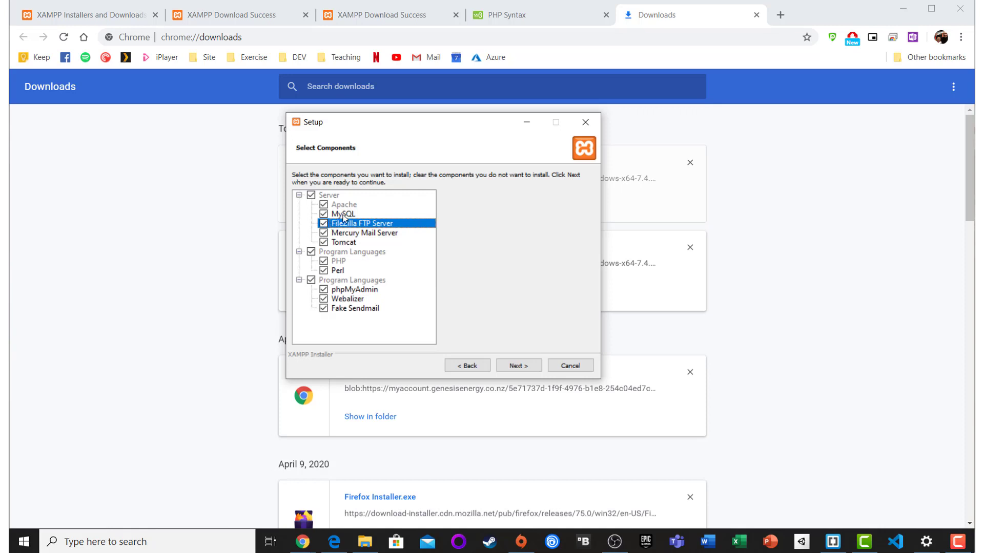
Keep all components selected, including MySQL and phpMyAdmin, and proceed to the installation folder page
{"action": "left_click", "coordinate": [346, 215]}
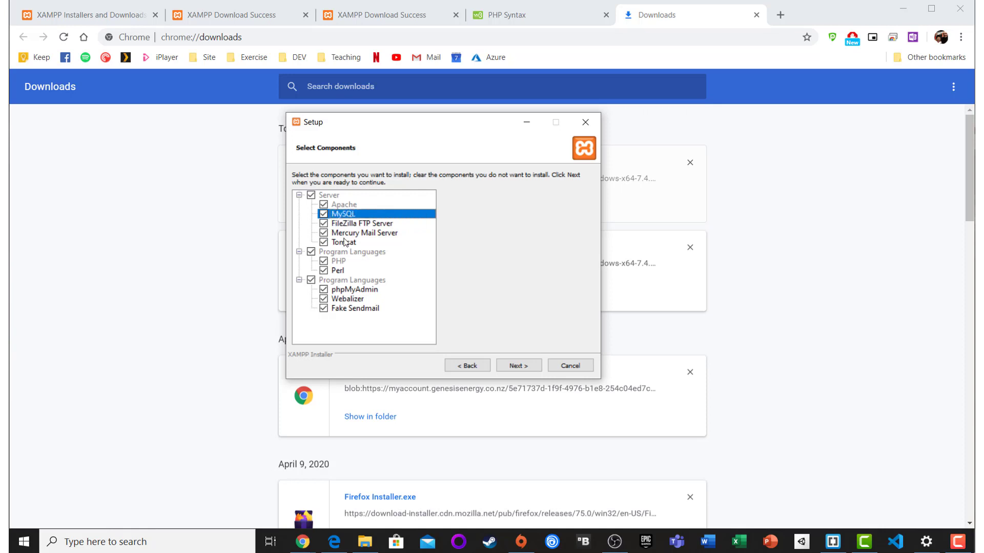
{"action": "left_click", "coordinate": [354, 291]}
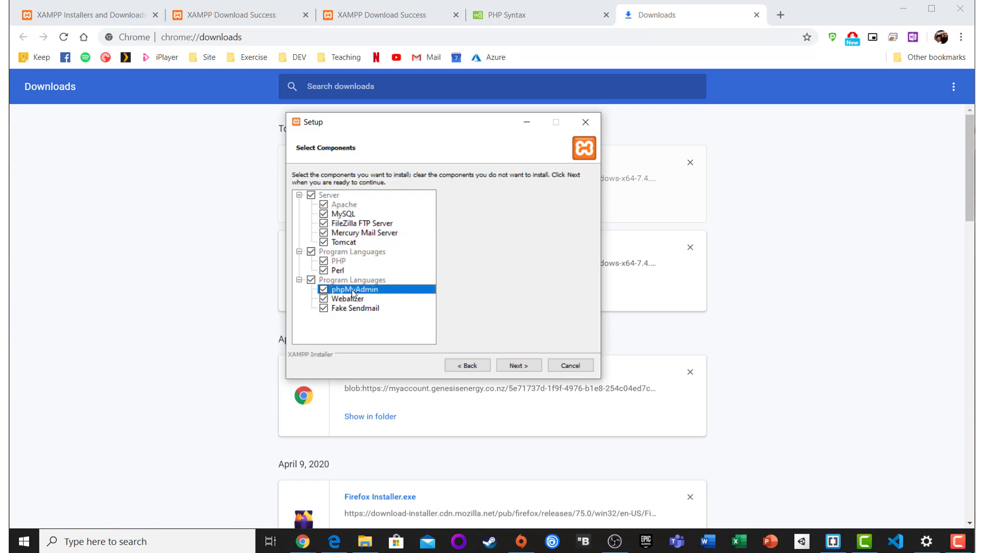
{"action": "left_click", "coordinate": [527, 363]}
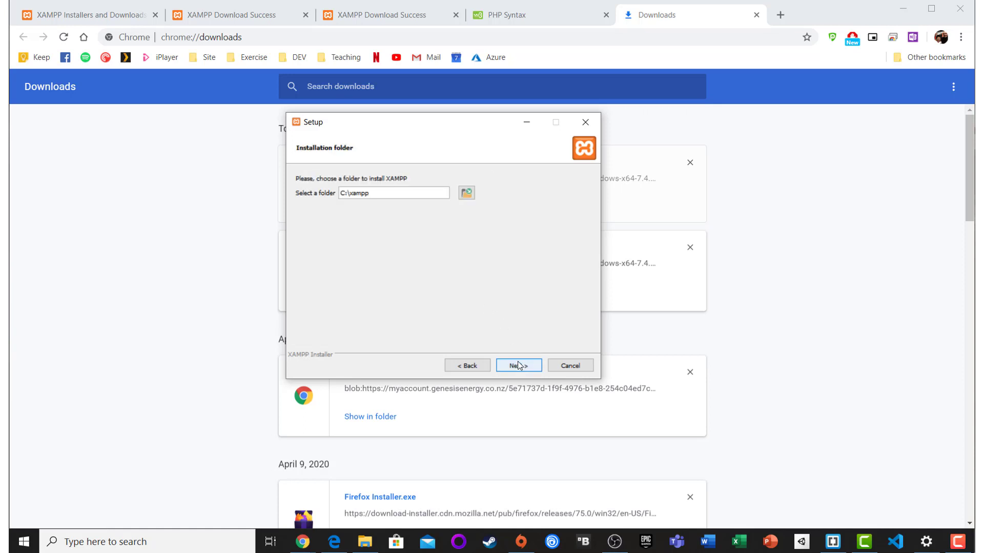
Check the folder browser without choosing another location, and accept C:\xampp as the installation folder
{"action": "double_click", "coordinate": [351, 195]}
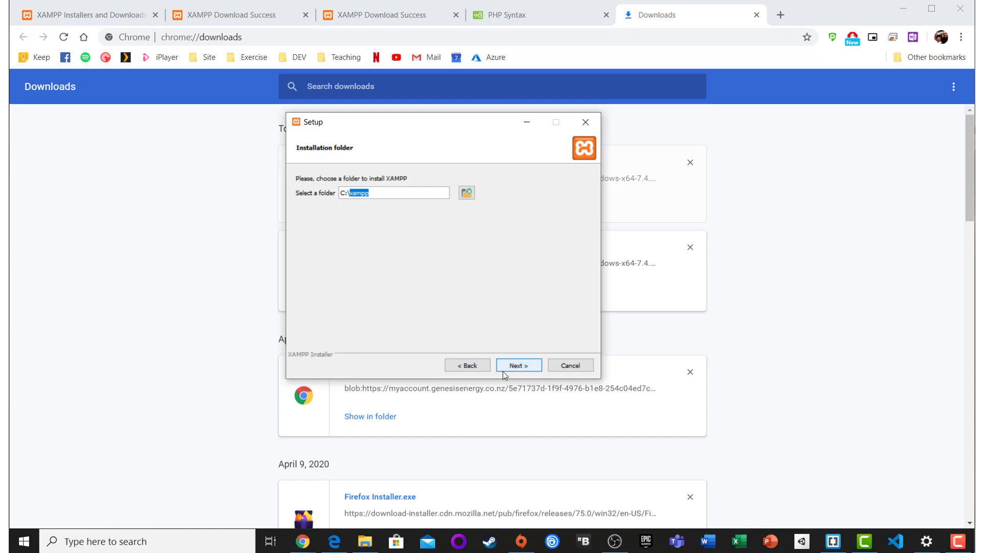
{"action": "left_click", "coordinate": [466, 194]}
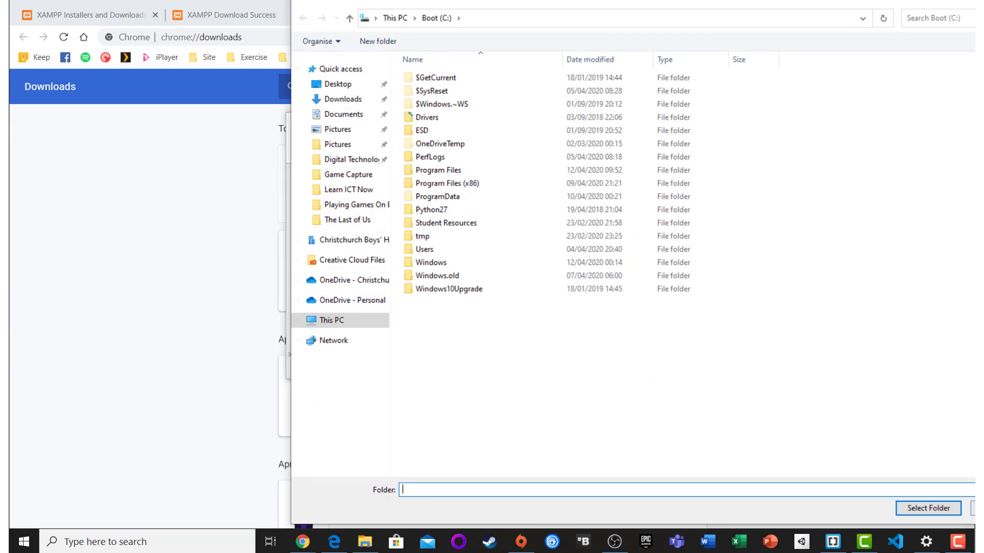
{"action": "left_click", "coordinate": [974, 508]}
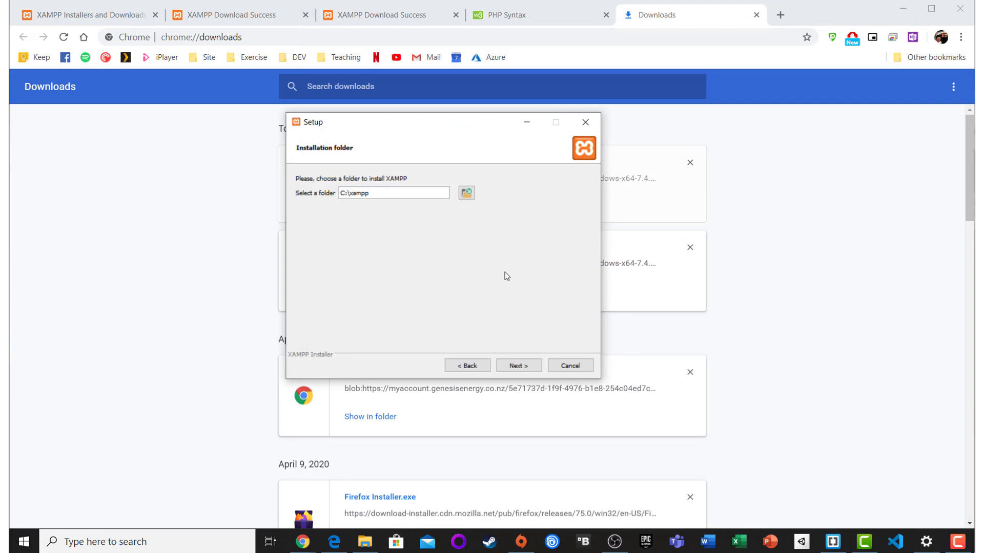
{"action": "left_click", "coordinate": [530, 364]}
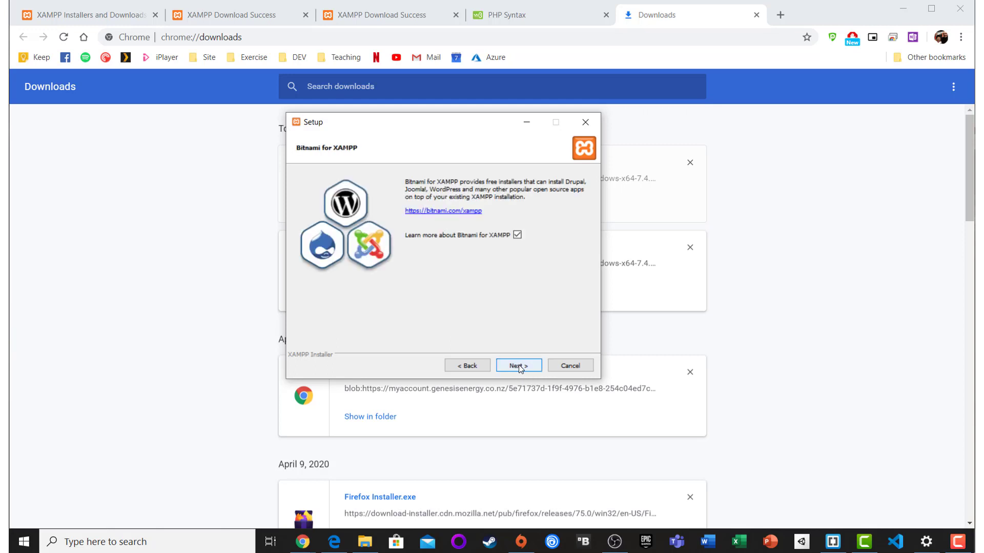
Opt out of learning more about Bitnami for XAMPP and start the installation
{"action": "left_click", "coordinate": [517, 235]}
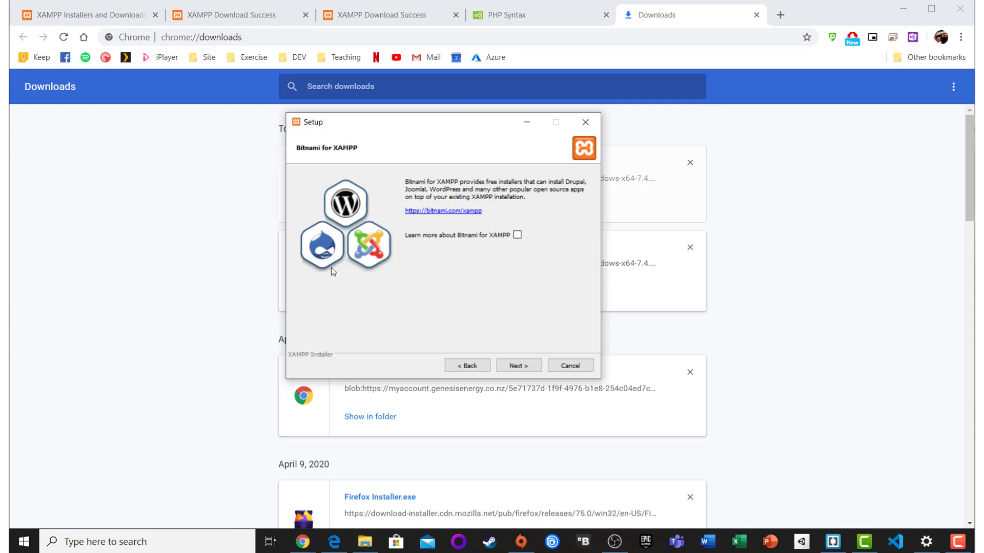
{"action": "left_click", "coordinate": [520, 366]}
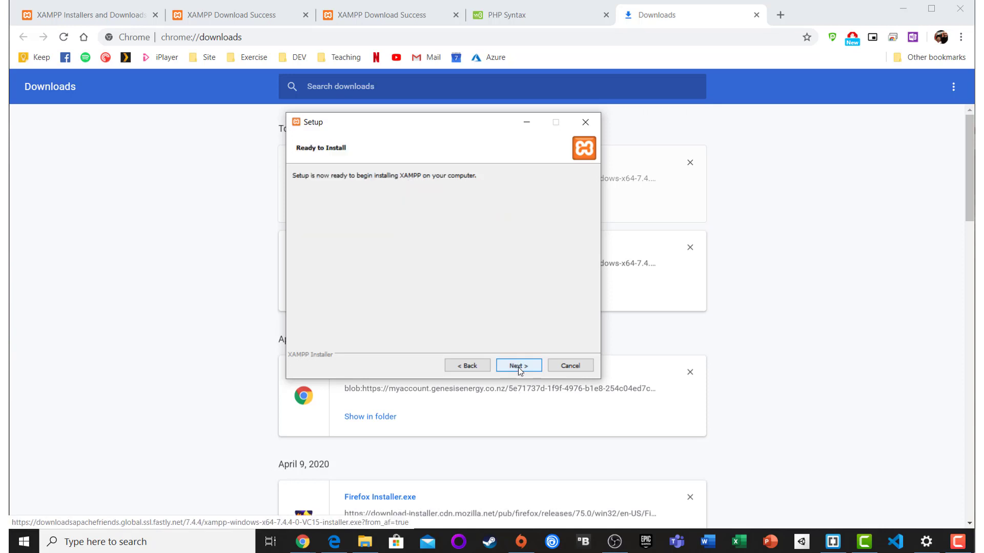
{"action": "left_click", "coordinate": [518, 367]}
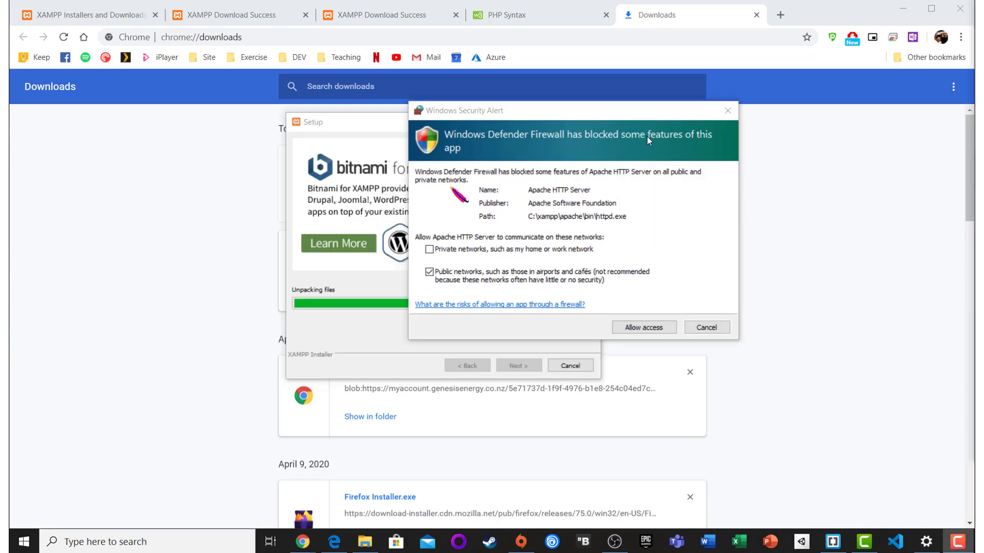
Allow Apache HTTP Server through Windows Defender Firewall on public networks
{"action": "left_click", "coordinate": [541, 121]}
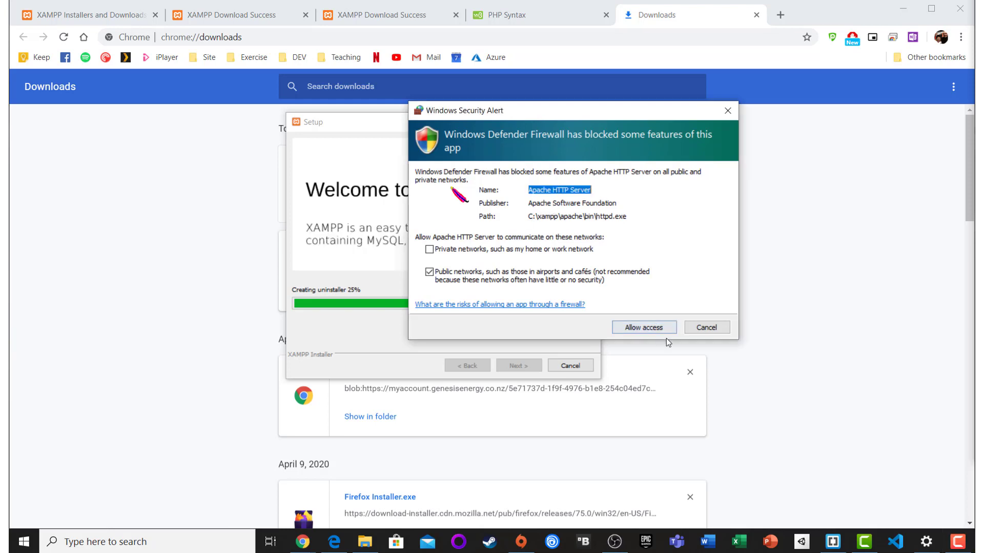
{"action": "left_click", "coordinate": [648, 332]}
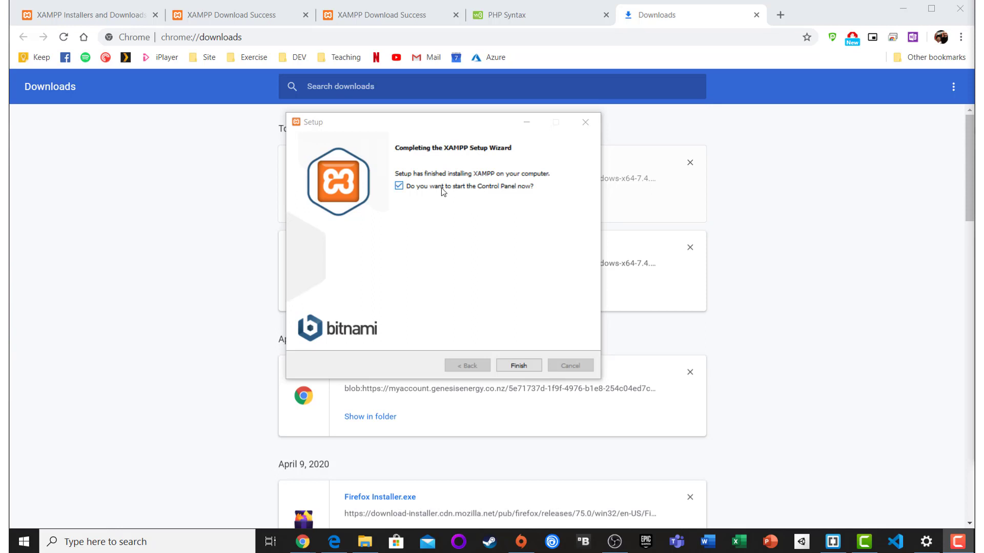
Finish the setup with the Control Panel set to start, save English as its language, and dismiss the error message
{"action": "left_click", "coordinate": [519, 366]}
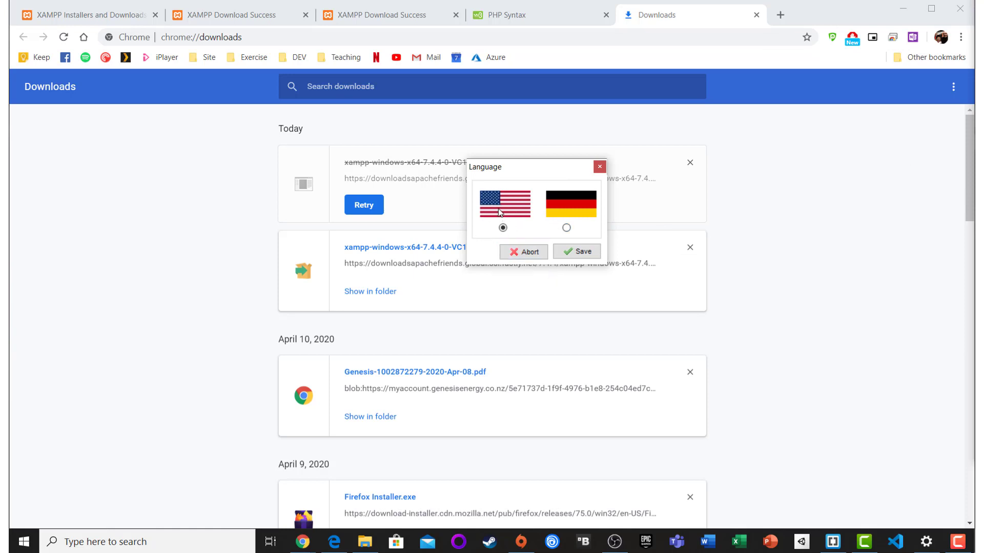
{"action": "left_click", "coordinate": [568, 251]}
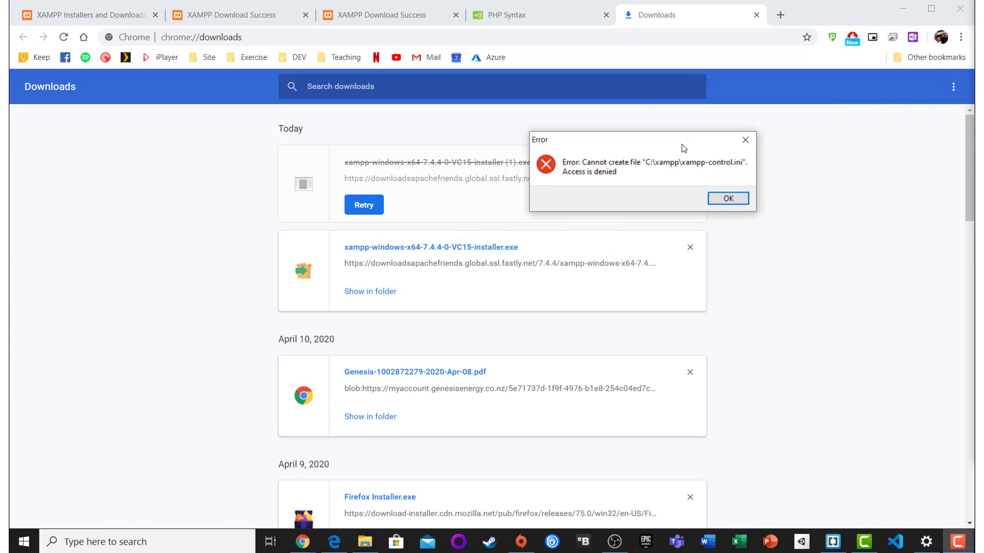
{"action": "left_click", "coordinate": [719, 201]}
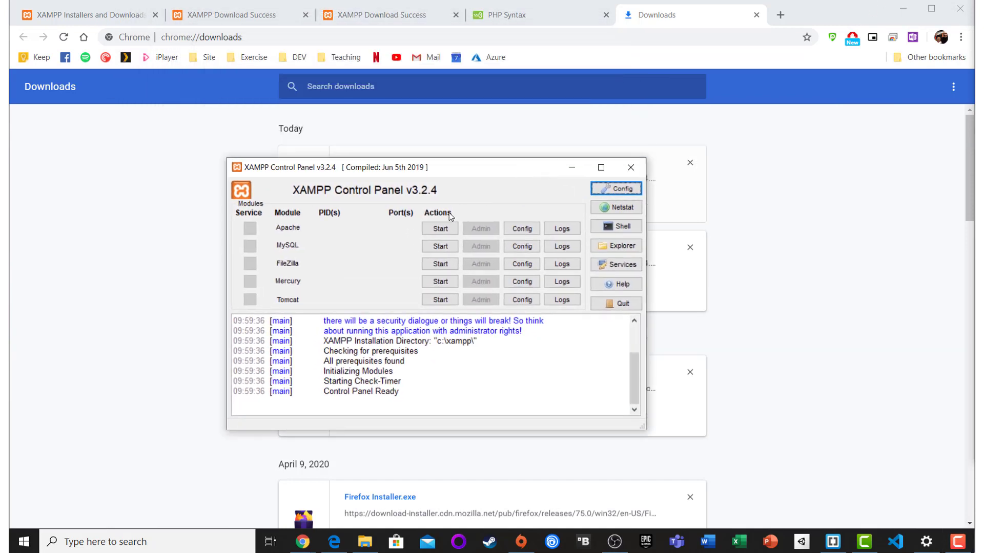
Start the Apache and MySQL modules in the XAMPP Control Panel and clear the mysqld firewall alert
{"action": "left_click", "coordinate": [427, 231]}
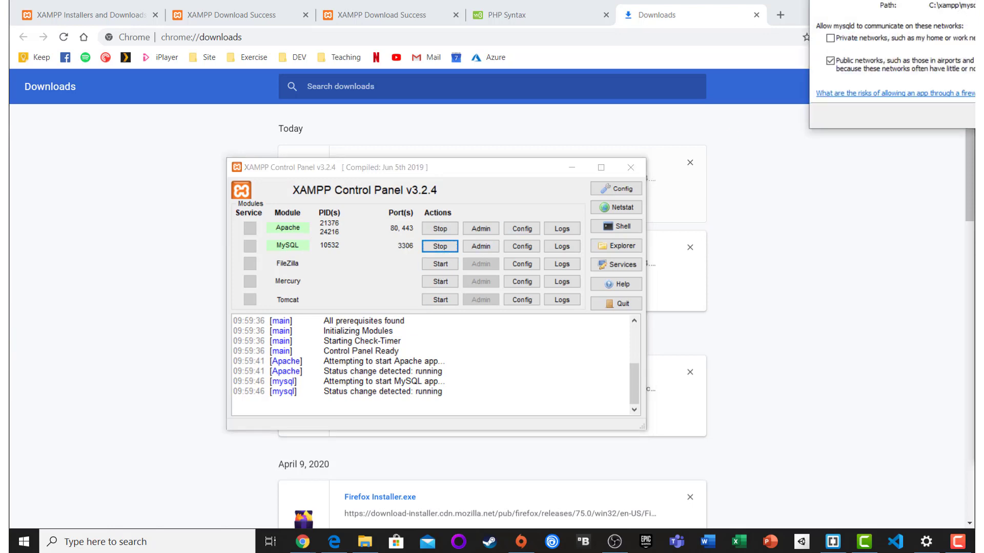
{"action": "left_click", "coordinate": [759, 376]}
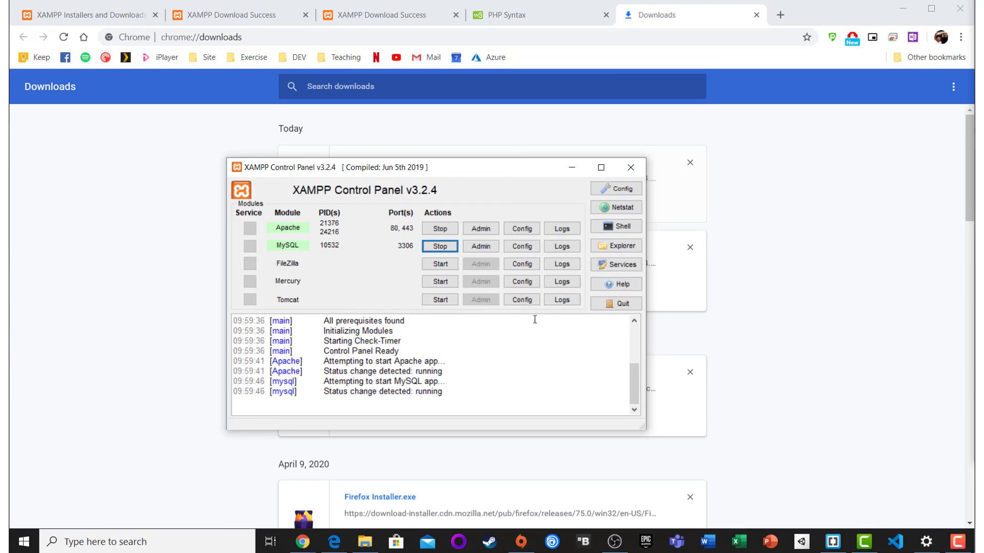
Open the XAMPP installation folder, go to htdocs, look inside its xampp subfolder and return to htdocs
{"action": "left_click", "coordinate": [612, 250]}
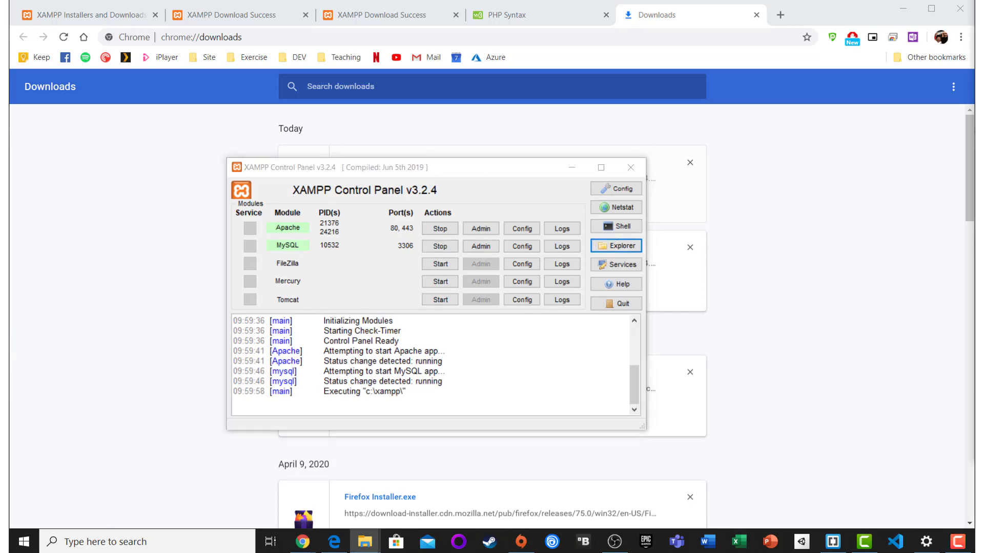
{"action": "left_click_drag", "start_coordinate": [165, 23], "coordinate": [404, 95]}
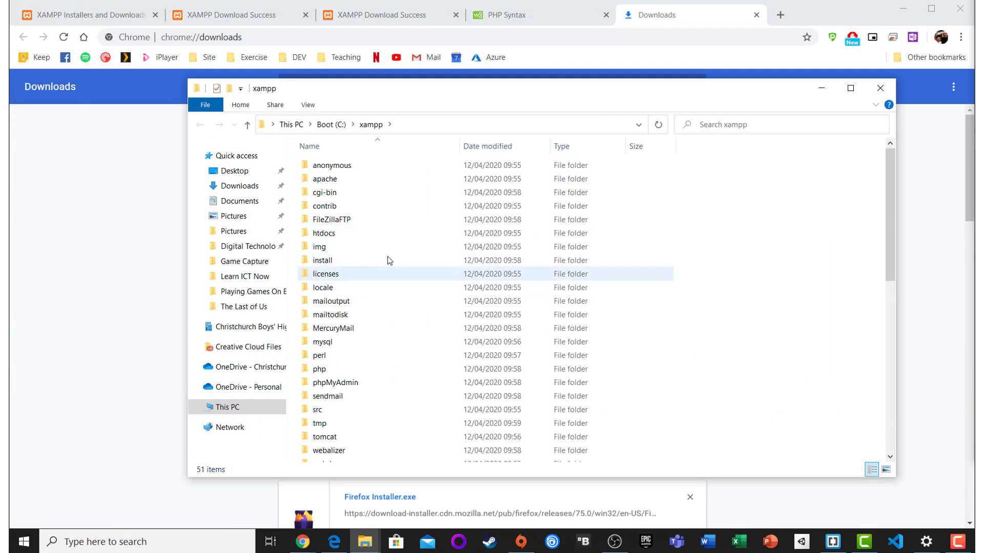
{"action": "double_click", "coordinate": [325, 234]}
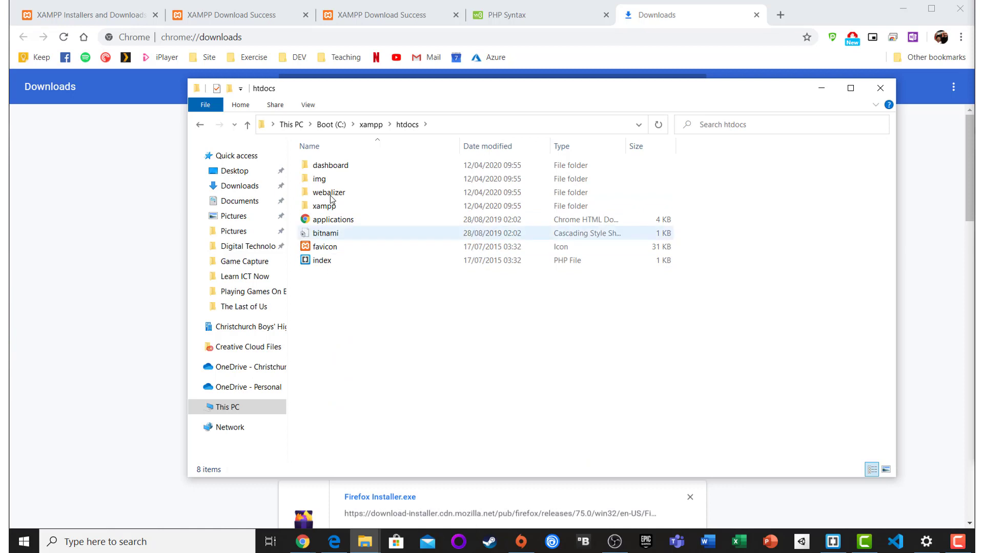
{"action": "double_click", "coordinate": [324, 206]}
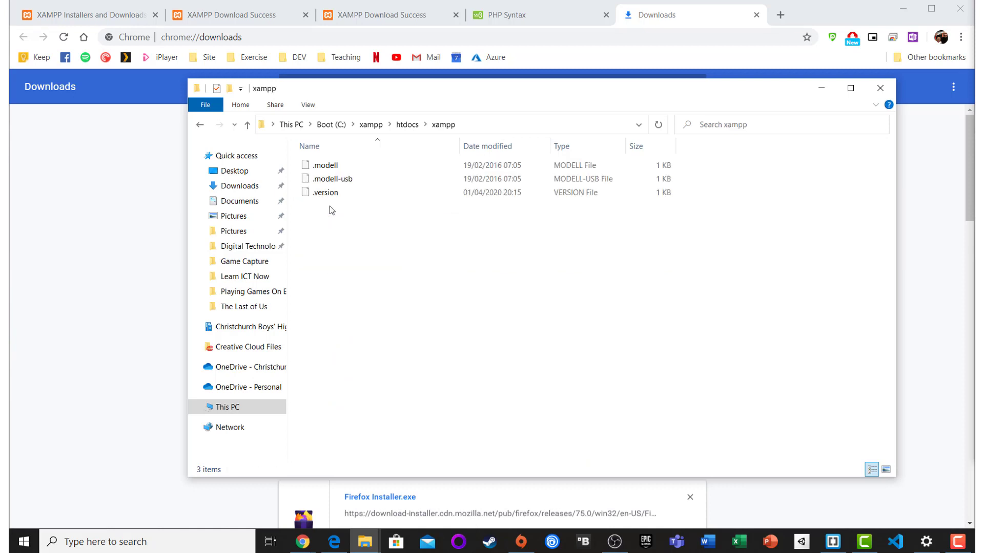
{"action": "key", "text": "alt+Left"}
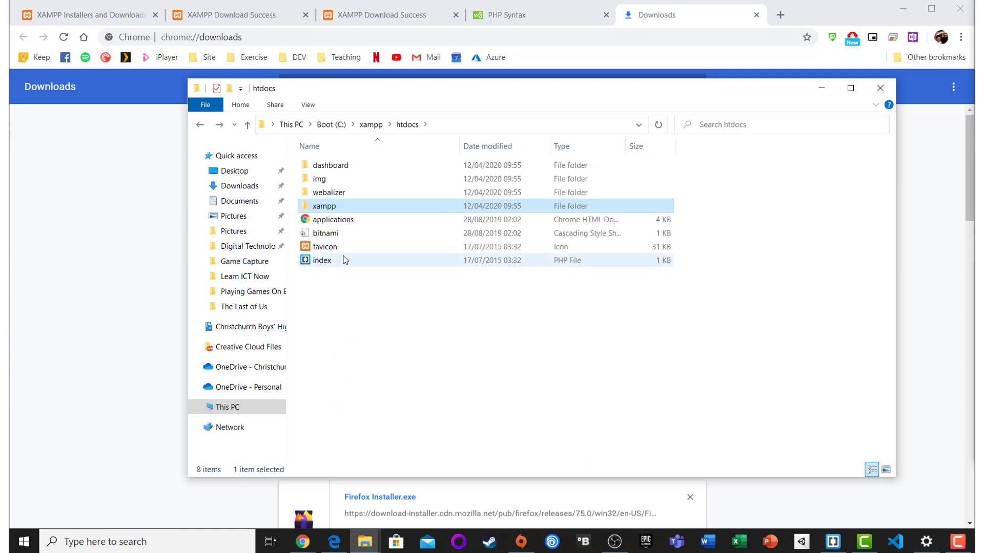
Return to the XAMPP Control Panel and open the Windows Services console from it
{"action": "left_click", "coordinate": [657, 10]}
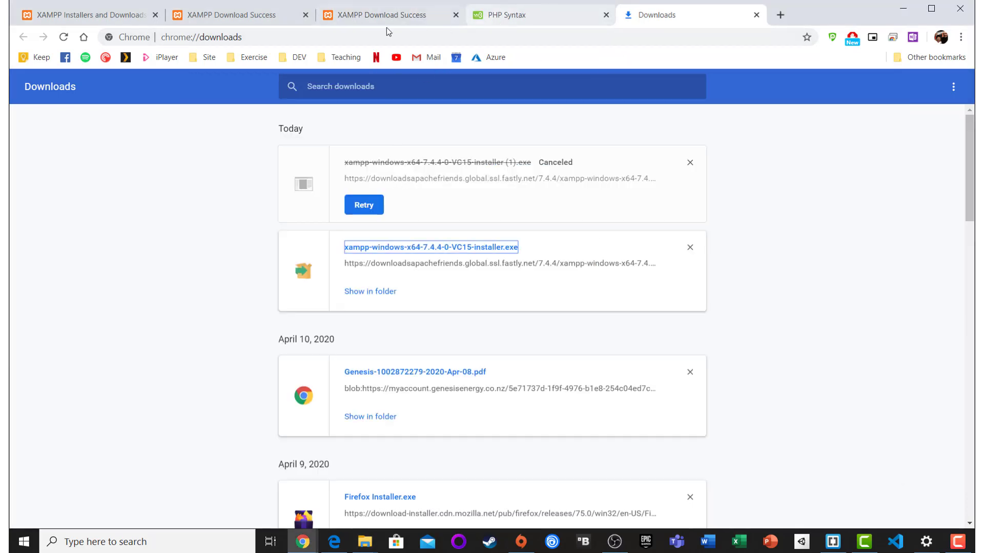
{"action": "left_click", "coordinate": [253, 16]}
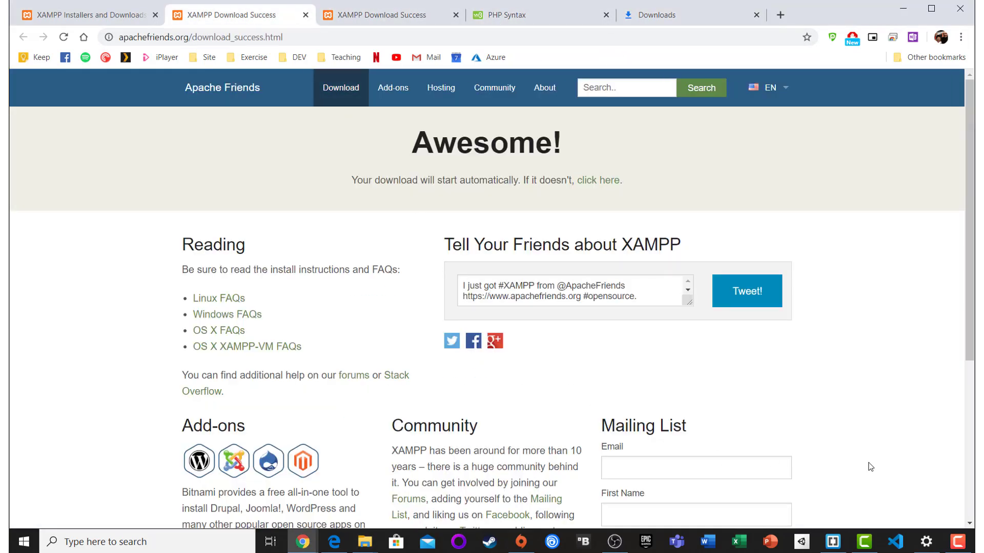
{"action": "key", "text": "alt+Tab"}
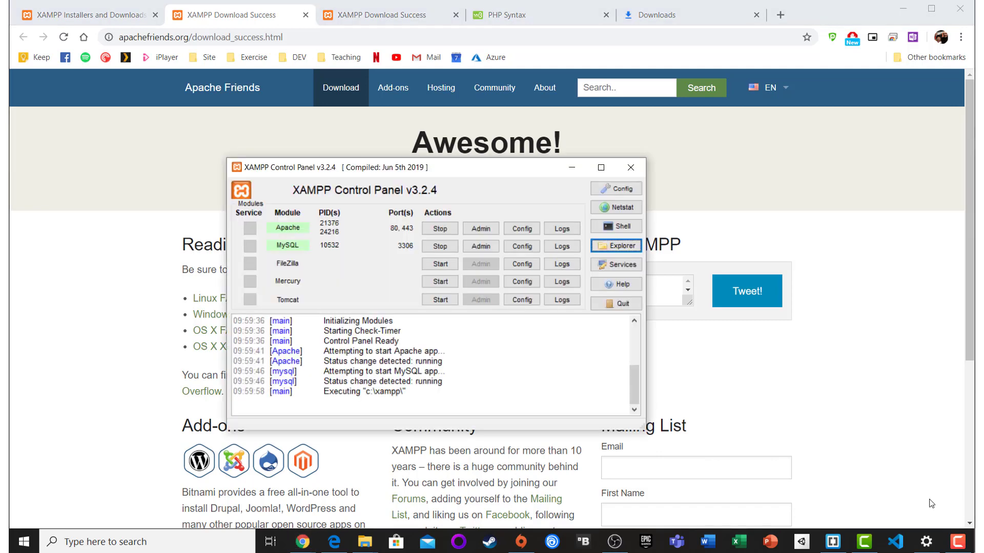
{"action": "left_click", "coordinate": [621, 266]}
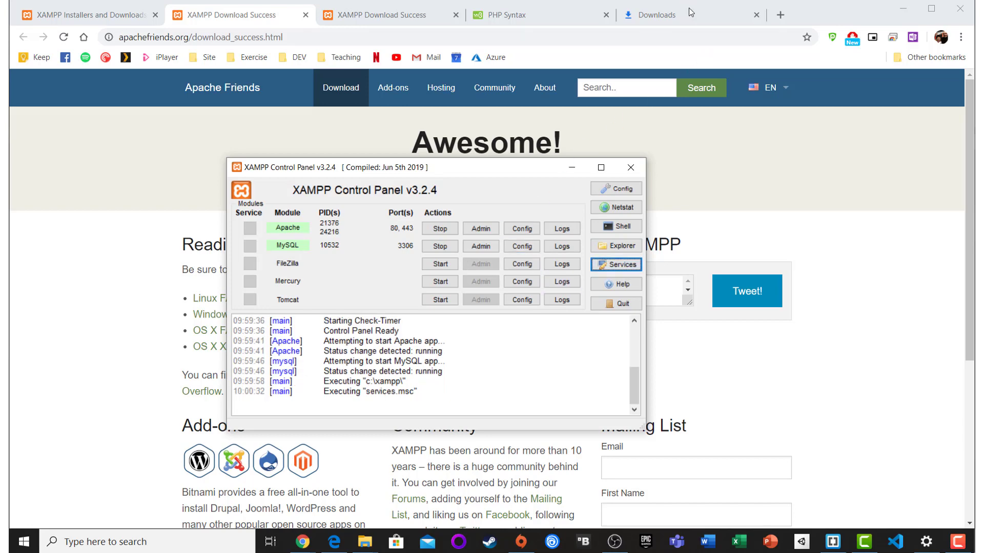
Close the Downloads page in Chrome, load localhost in a new tab and look over the XAMPP welcome page
{"action": "left_click", "coordinate": [756, 15]}
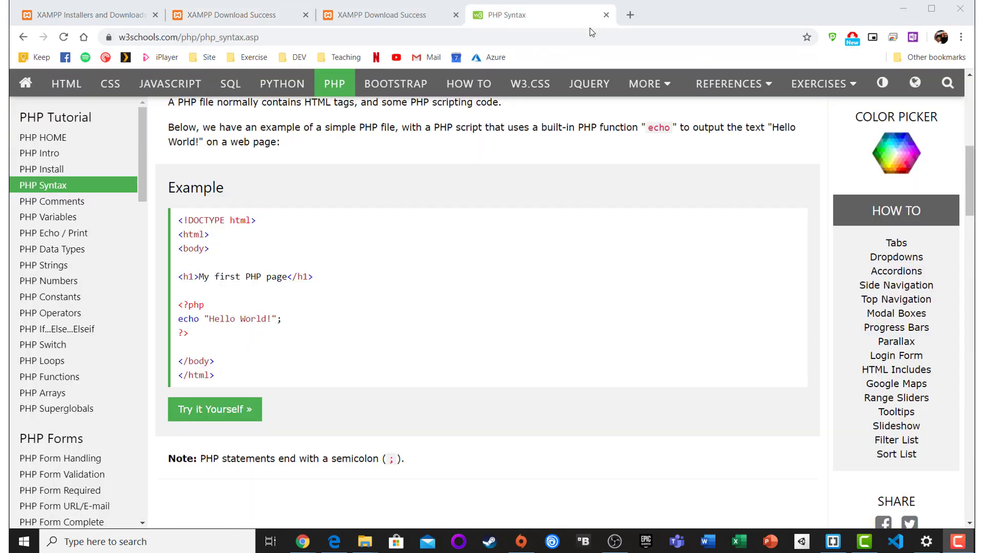
{"action": "left_click", "coordinate": [630, 15]}
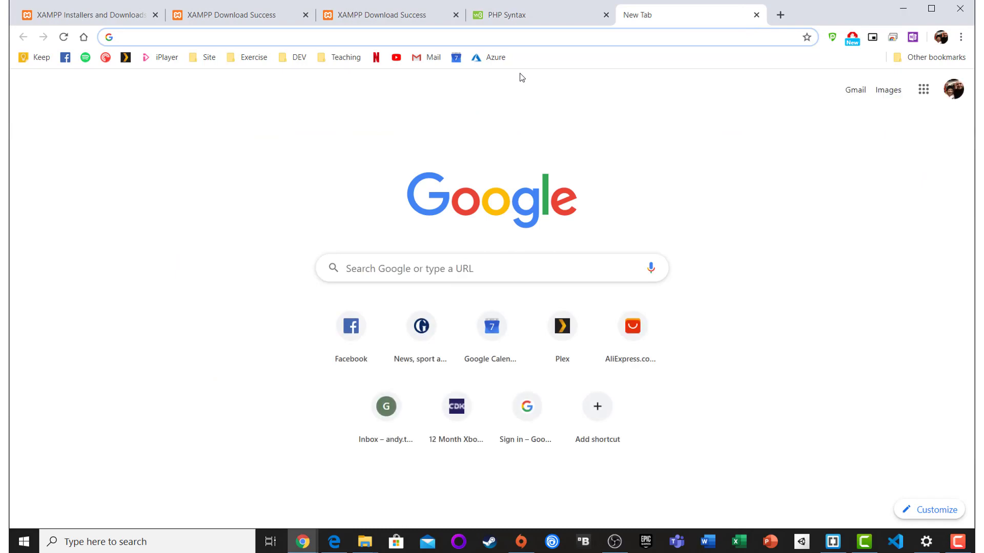
{"action": "type", "text": "local"}
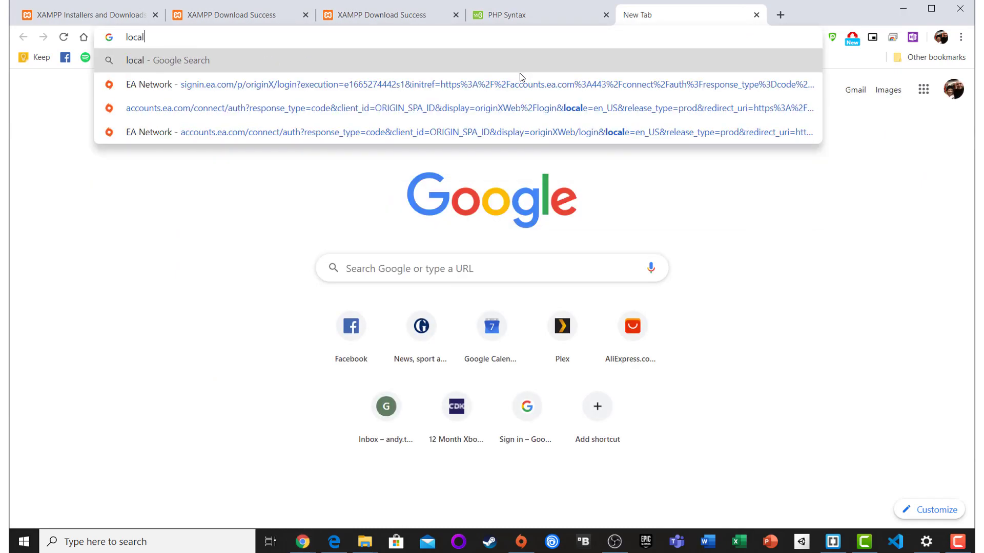
{"action": "type", "text": "host"}
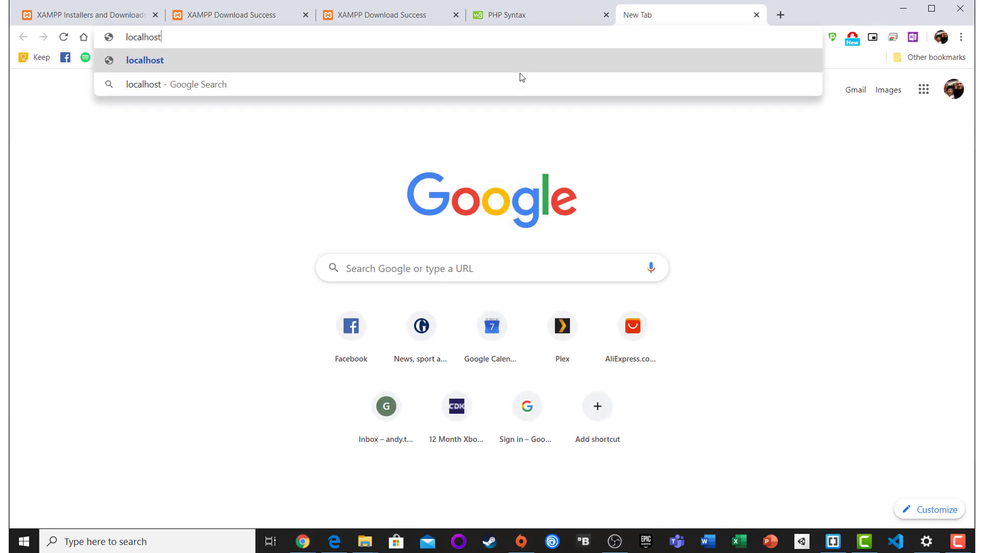
{"action": "key", "text": "Return"}
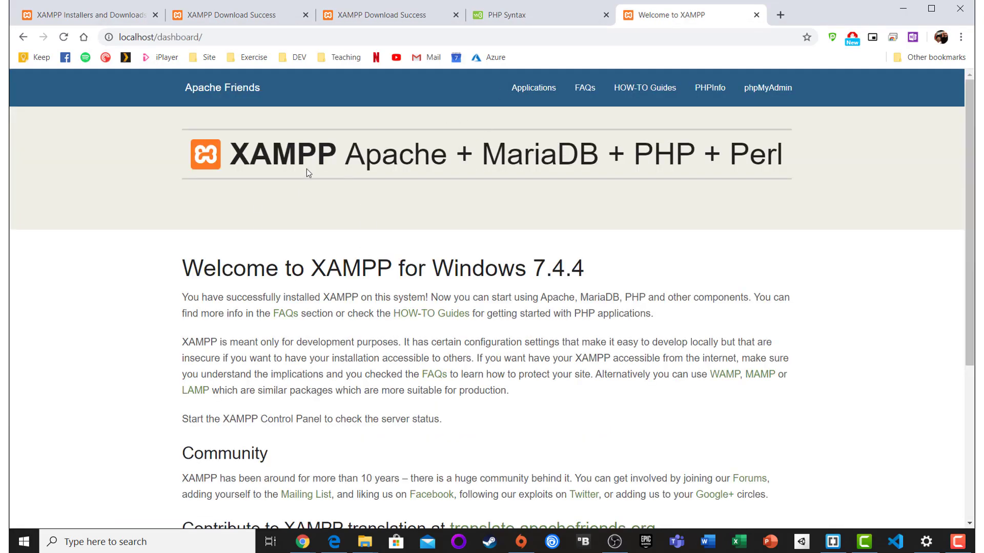
{"action": "scroll", "coordinate": [328, 231], "scroll_direction": "down", "scroll_amount": 5}
{"action": "scroll", "coordinate": [351, 295], "scroll_direction": "up", "scroll_amount": 5}
Load the same local server through the address 127.0.0.1 and look over its dashboard page
{"action": "left_click", "coordinate": [207, 36]}
{"action": "type", "text": "1"}
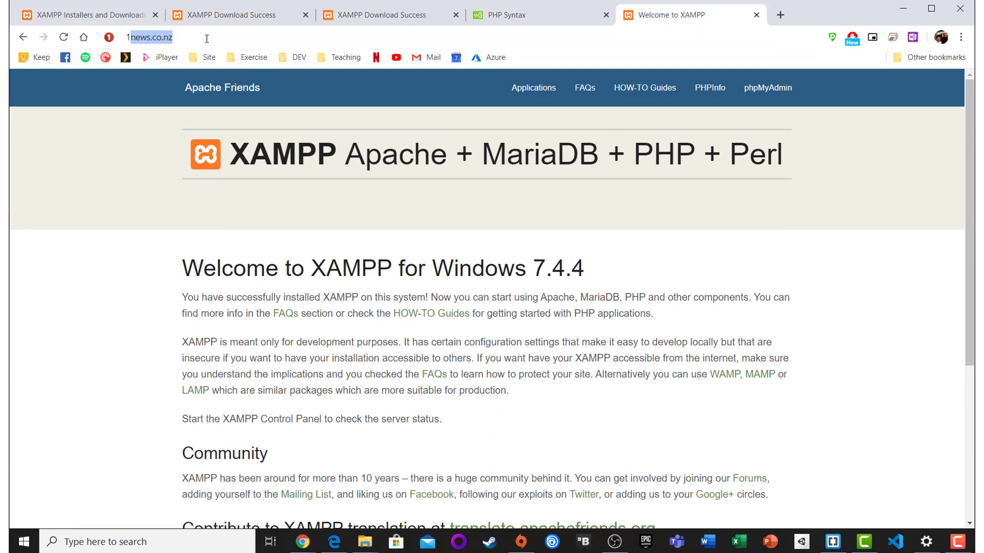
{"action": "type", "text": "27.0.0.1"}
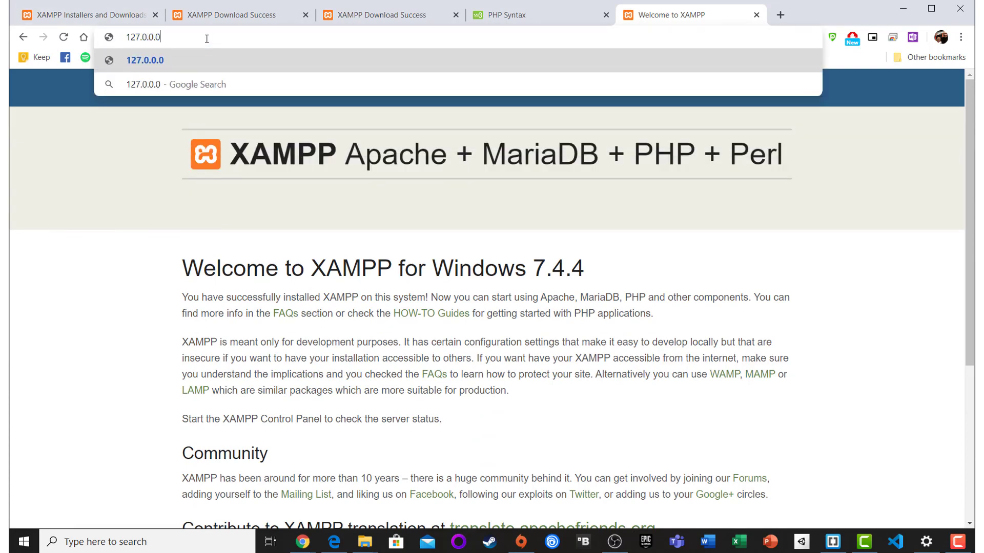
{"action": "key", "text": "Return"}
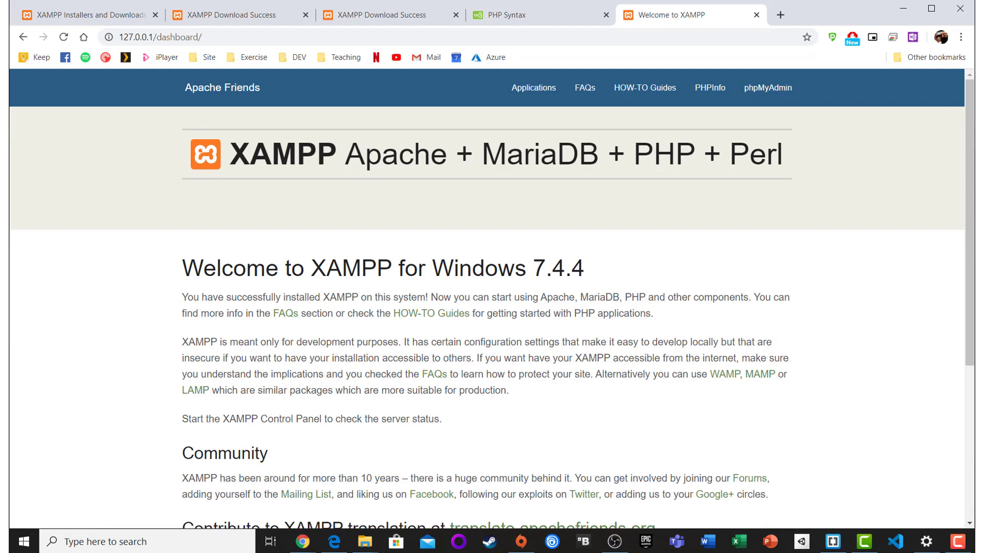
{"action": "scroll", "coordinate": [481, 272], "scroll_direction": "down", "scroll_amount": 5}
{"action": "scroll", "coordinate": [481, 272], "scroll_direction": "up", "scroll_amount": 5}
{"action": "key", "text": "F10"}
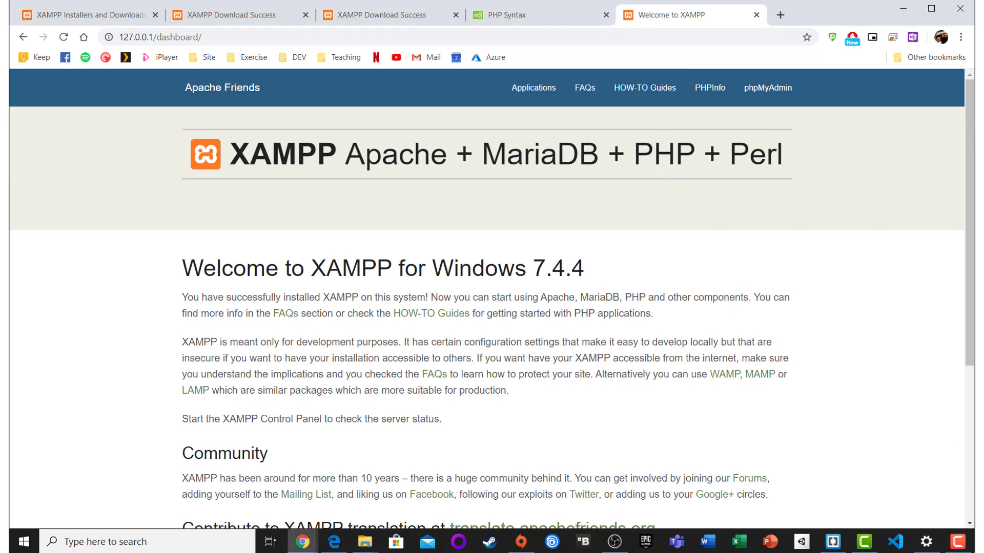
Open the htdocs folder through the XAMPP Control Panel and delete its index PHP file
{"action": "left_click", "coordinate": [979, 541]}
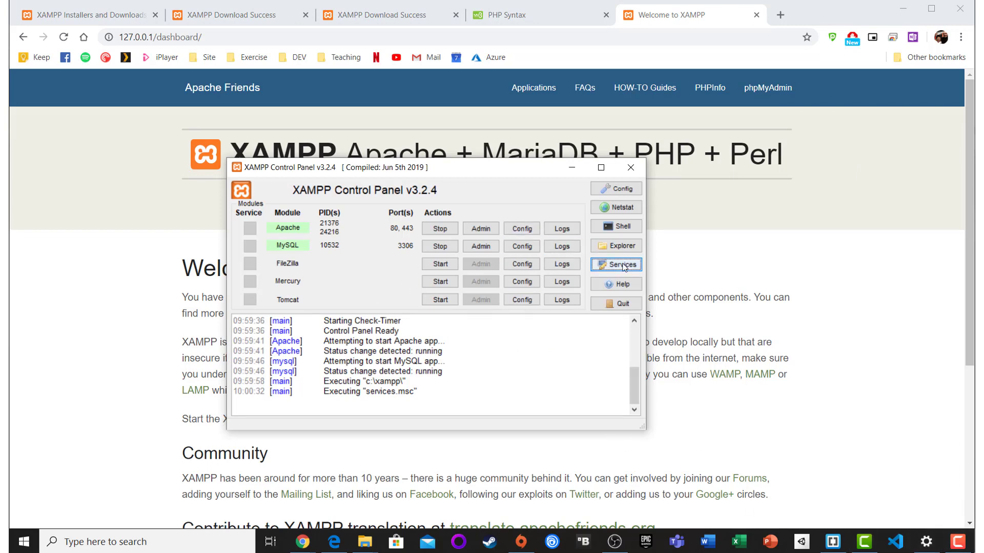
{"action": "left_click", "coordinate": [624, 247]}
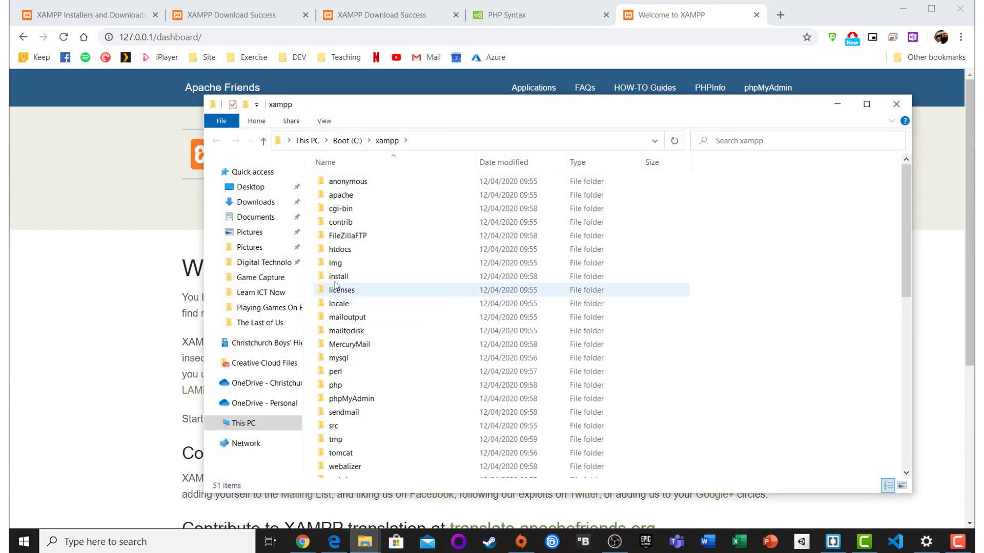
{"action": "double_click", "coordinate": [372, 249]}
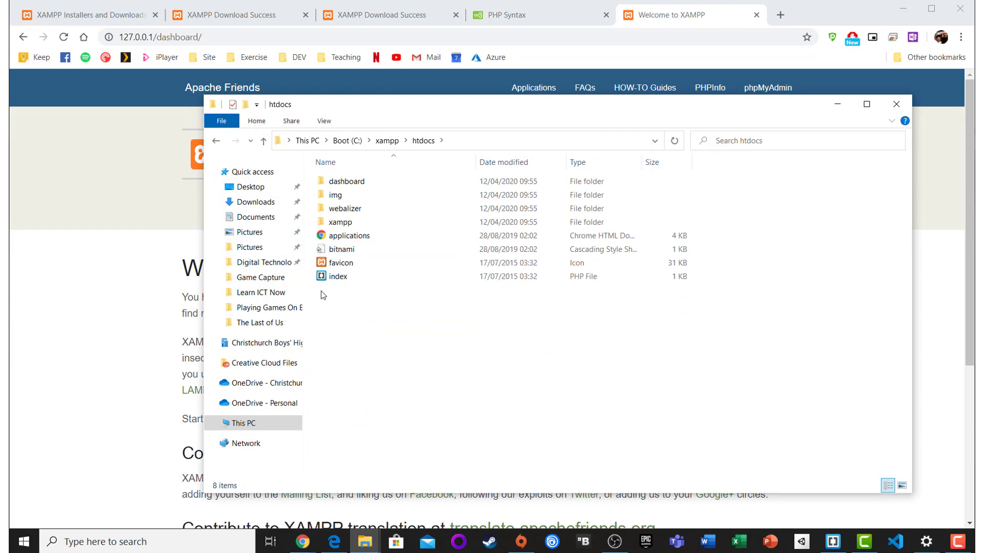
{"action": "left_click", "coordinate": [336, 279]}
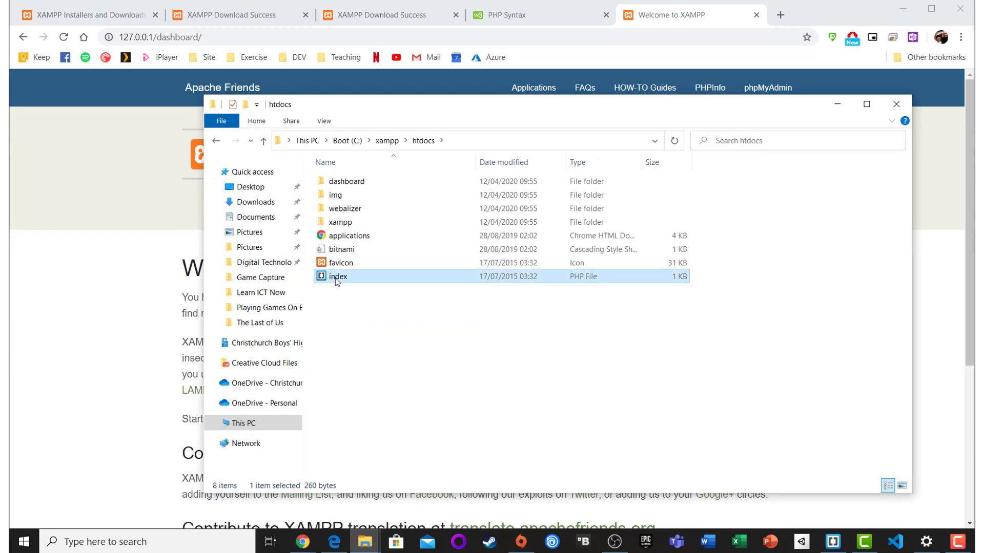
{"action": "key", "text": "Delete"}
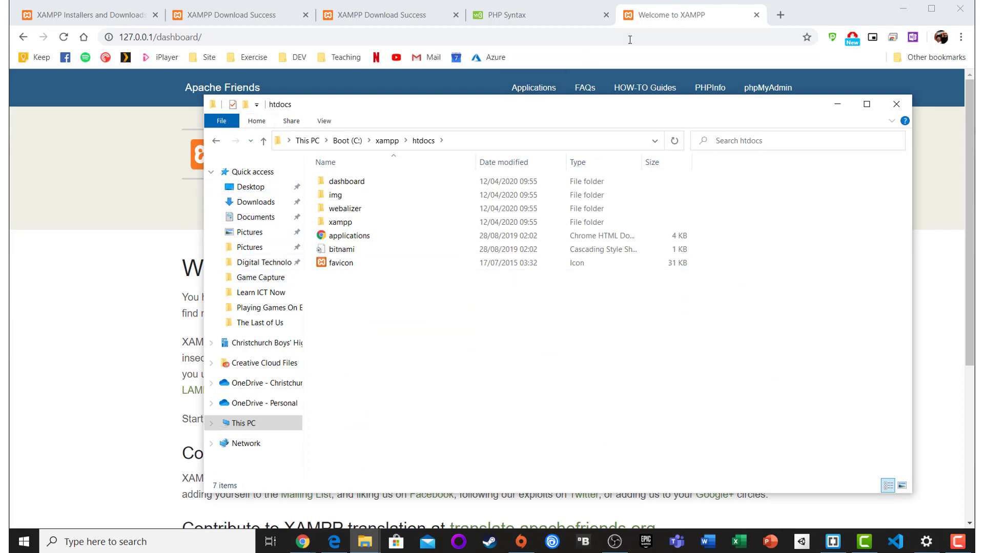
Check the root of 127.0.0.1 and its dashboard folder in Chrome, and close that browser tab
{"action": "left_click", "coordinate": [659, 15]}
{"action": "left_click", "coordinate": [427, 43]}
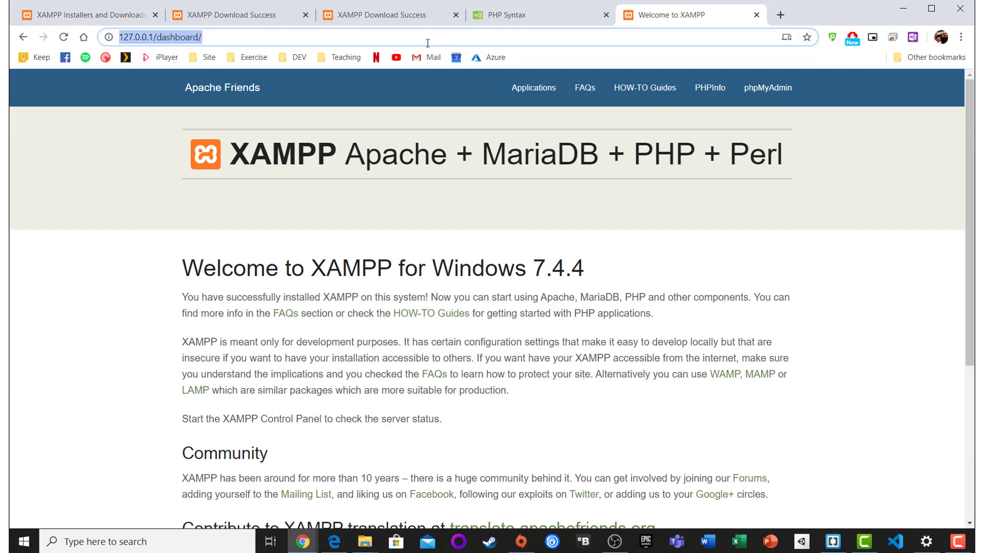
{"action": "type", "text": "127"}
{"action": "key", "text": "Return"}
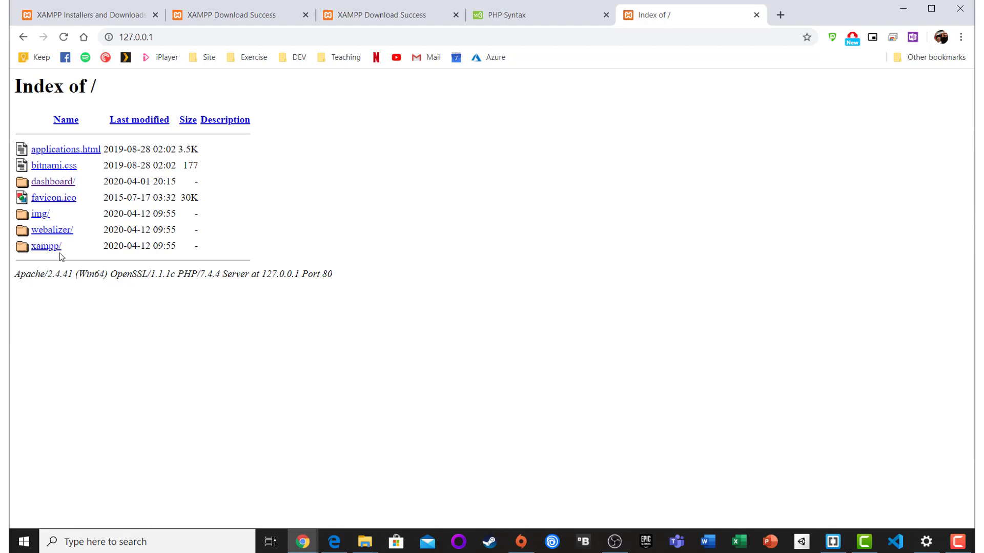
{"action": "left_click", "coordinate": [41, 183]}
{"action": "key", "text": "alt+Left"}
{"action": "left_click", "coordinate": [757, 16]}
Switch to Brackets, open C:\xampp\htdocs as the project folder and accept the default-application associations for graphic files
{"action": "left_click", "coordinate": [833, 542]}
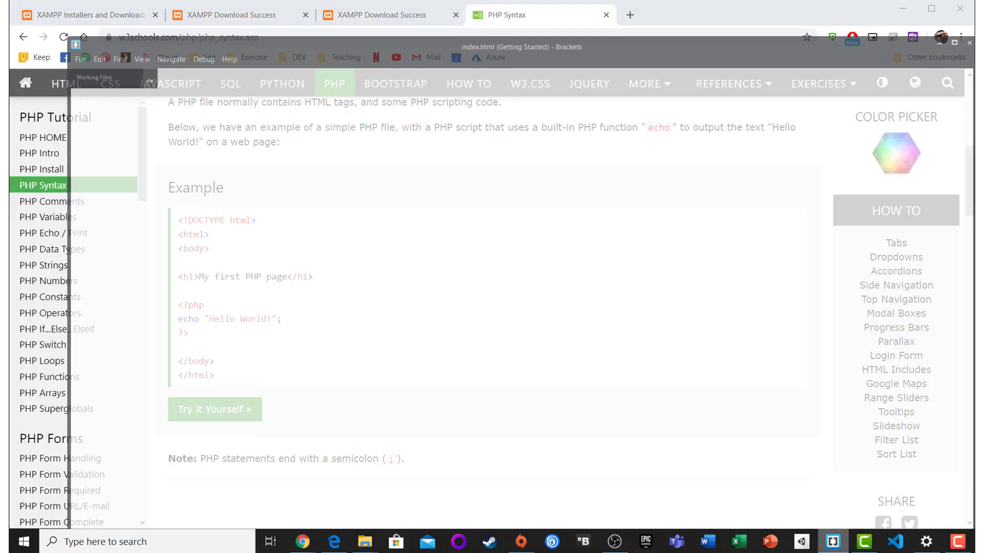
{"action": "left_click", "coordinate": [21, 25]}
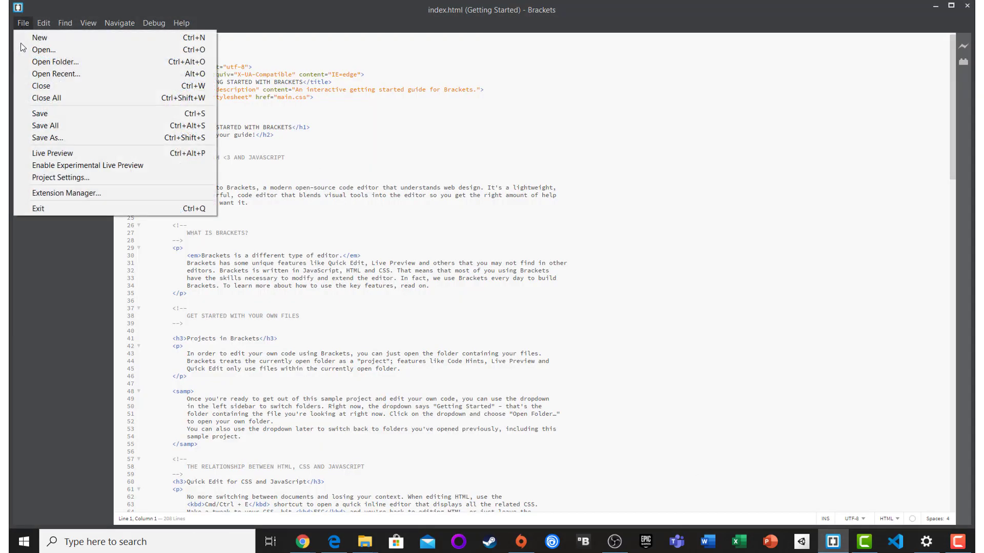
{"action": "left_click", "coordinate": [33, 62]}
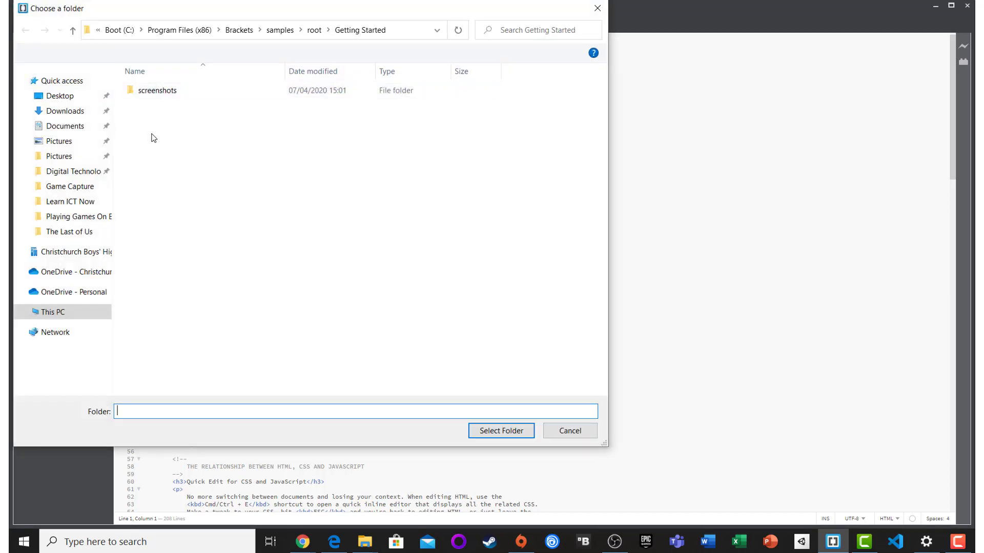
{"action": "left_click", "coordinate": [120, 30]}
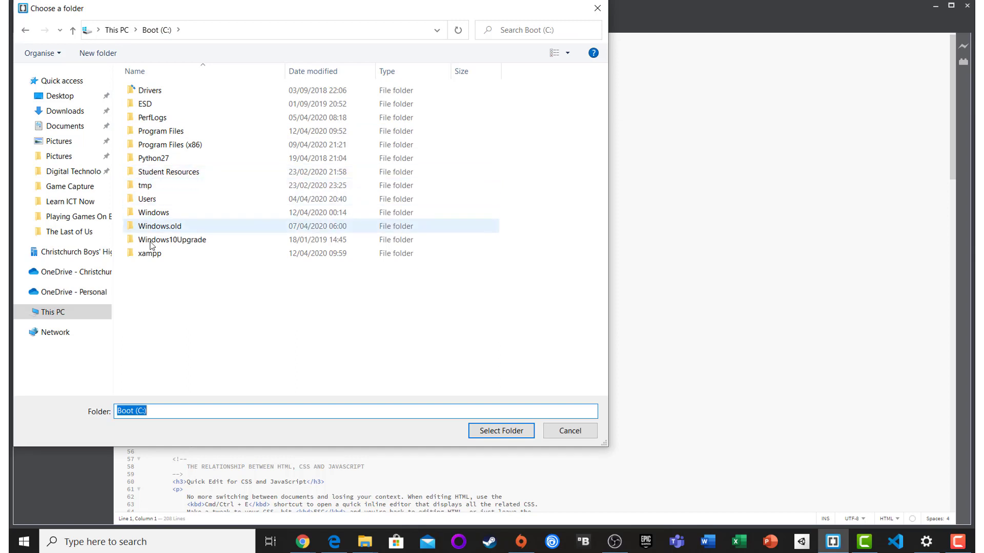
{"action": "left_click", "coordinate": [149, 256]}
{"action": "double_click", "coordinate": [148, 255]}
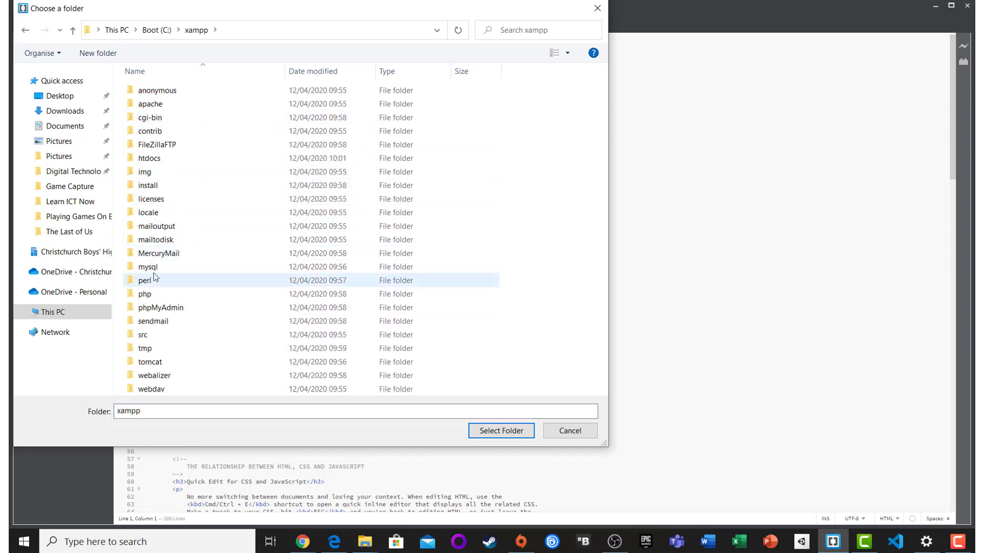
{"action": "double_click", "coordinate": [152, 159]}
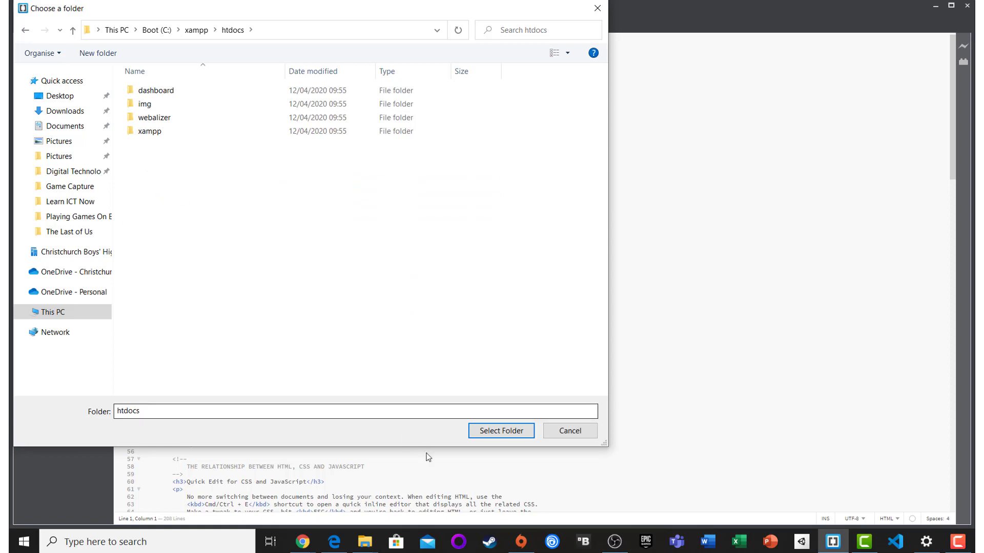
{"action": "left_click", "coordinate": [510, 433]}
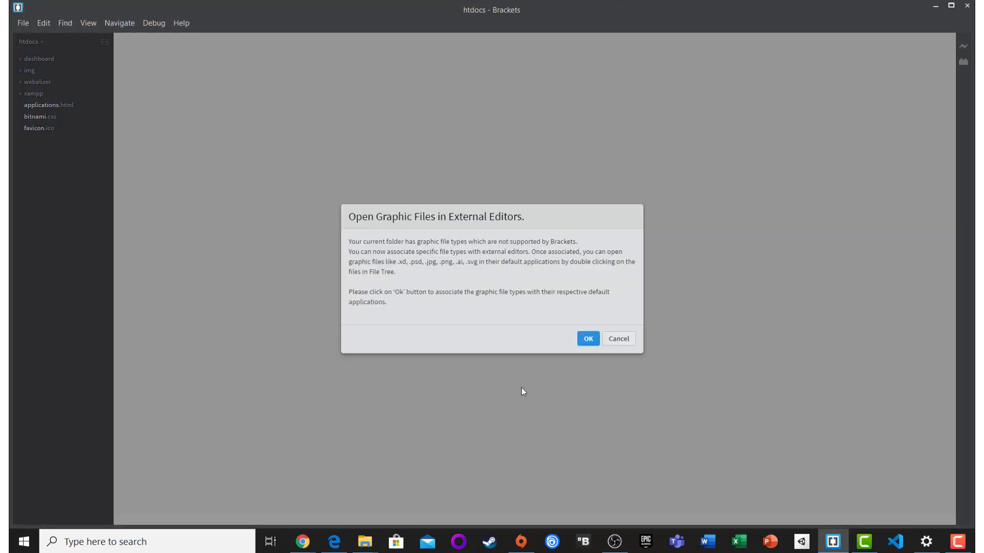
{"action": "left_click", "coordinate": [588, 339]}
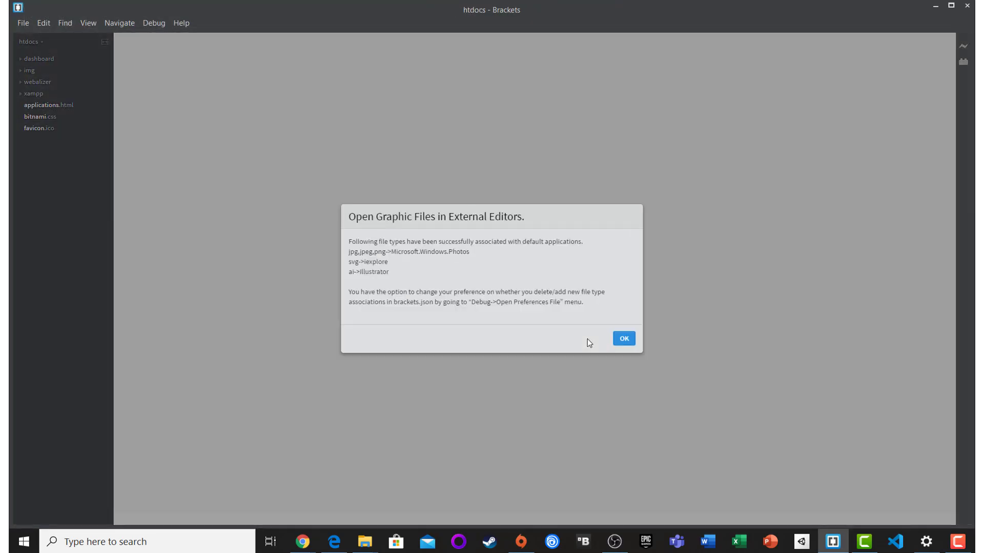
{"action": "left_click", "coordinate": [626, 338]}
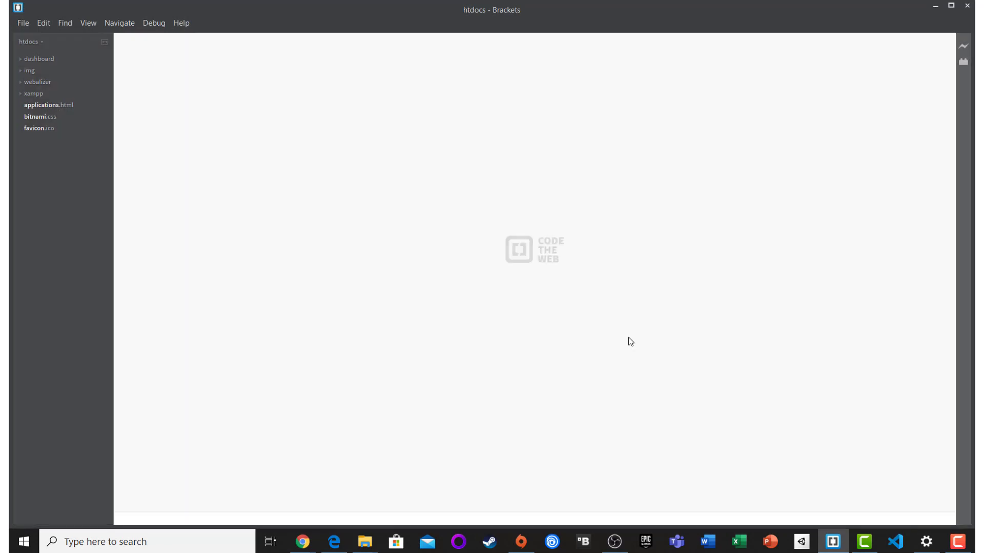
Create a new file and save it as index.php in the htdocs folder
{"action": "left_click", "coordinate": [30, 23]}
{"action": "left_click", "coordinate": [30, 35]}
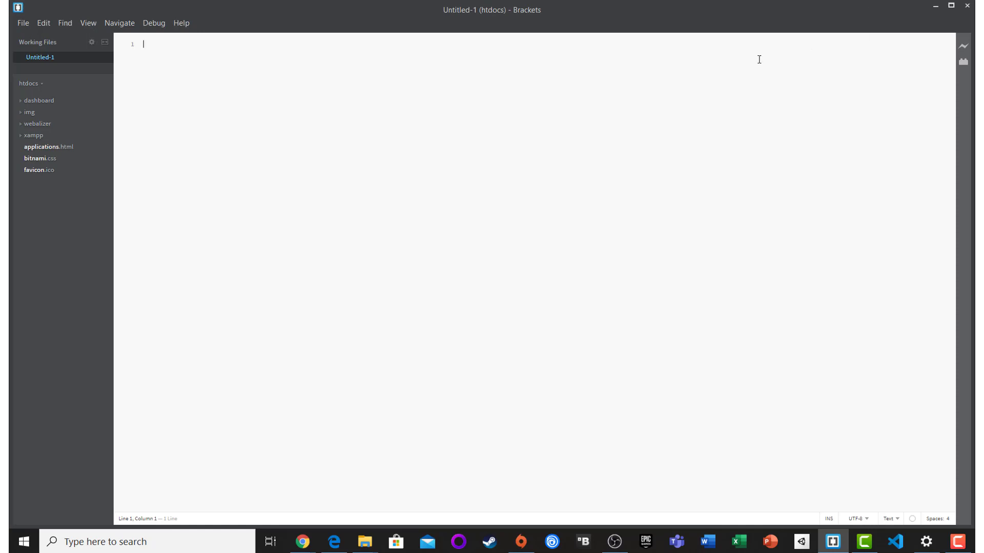
{"action": "key", "text": "ctrl+s"}
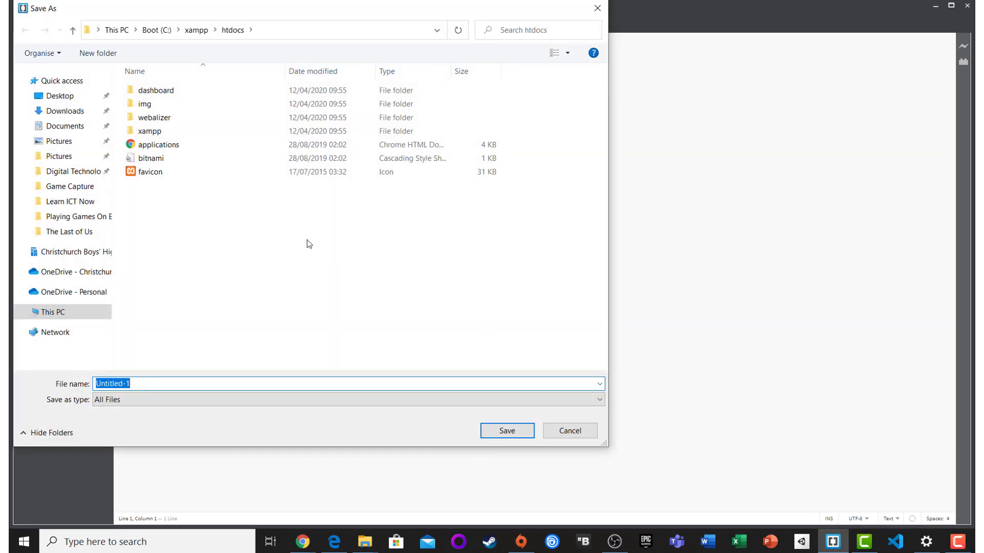
{"action": "left_click_drag", "start_coordinate": [311, 16], "coordinate": [537, 44]}
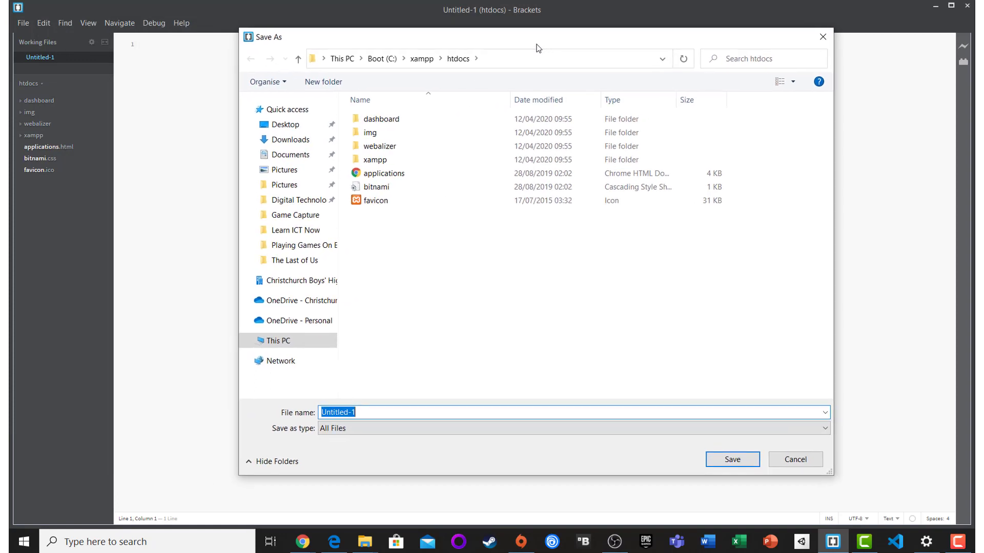
{"action": "type", "text": "index.php"}
{"action": "left_click", "coordinate": [727, 461]}
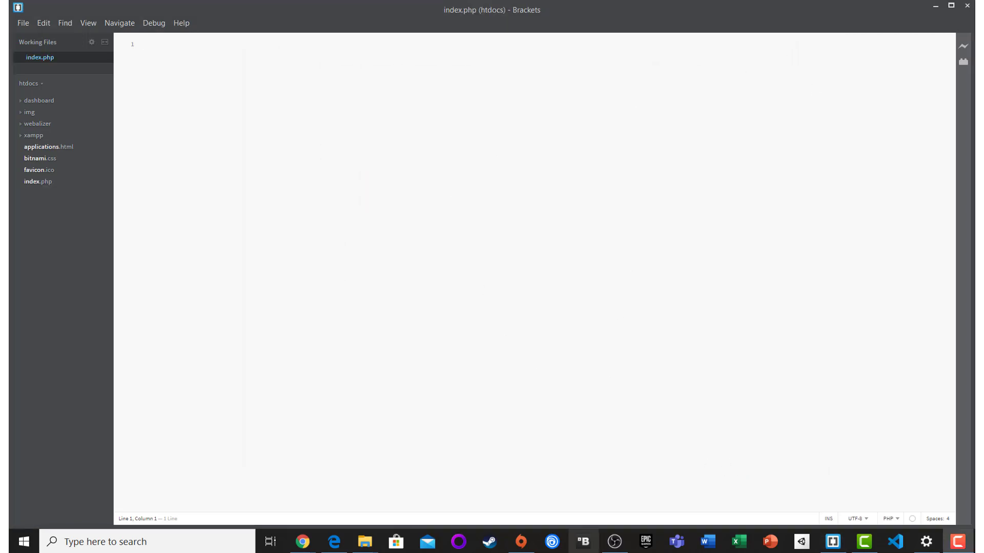
Copy the "My first PHP page" example code from the W3Schools PHP Syntax page in Chrome and paste it into index.php in Brackets
{"action": "mouse_move", "coordinate": [300, 549]}
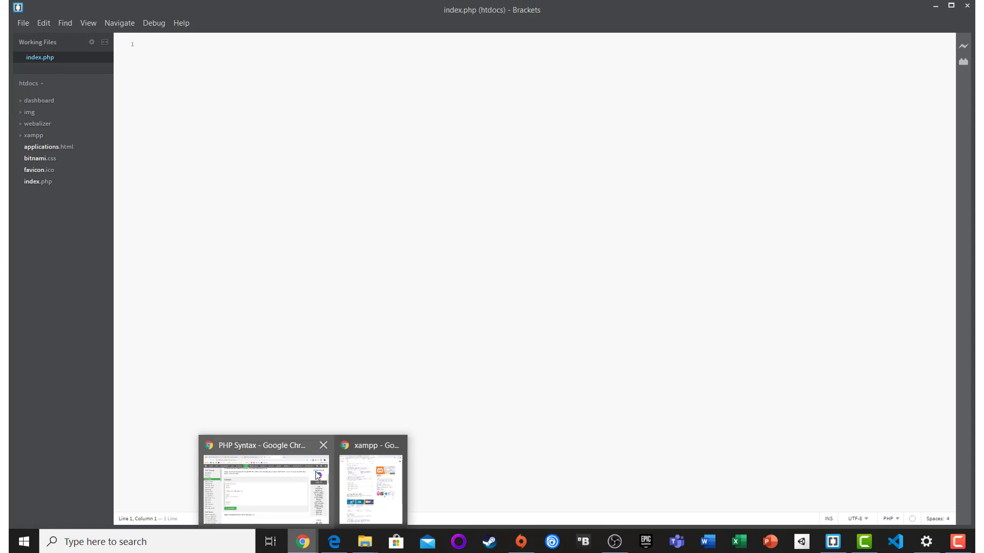
{"action": "left_click", "coordinate": [320, 484]}
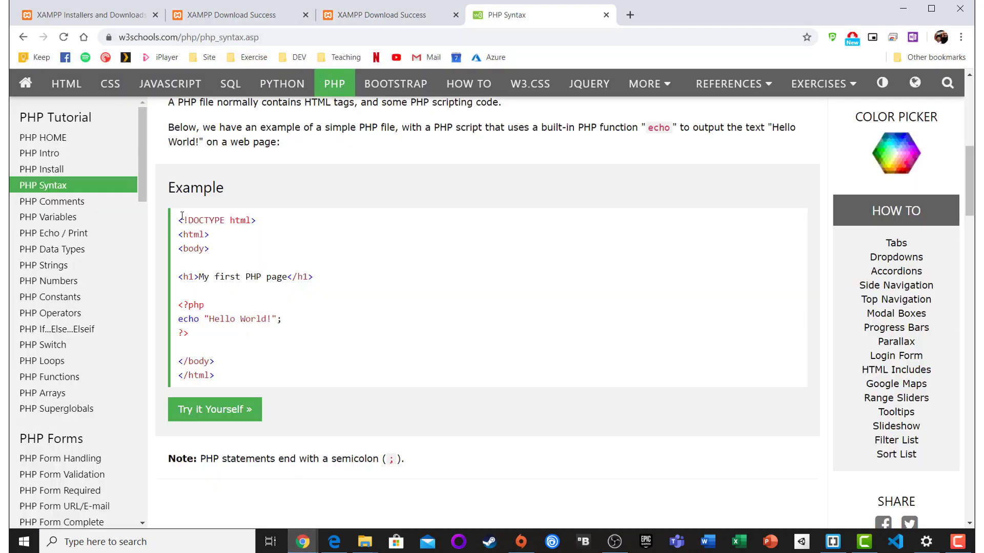
{"action": "left_click_drag", "start_coordinate": [179, 221], "coordinate": [227, 382]}
{"action": "key", "text": "ctrl+c"}
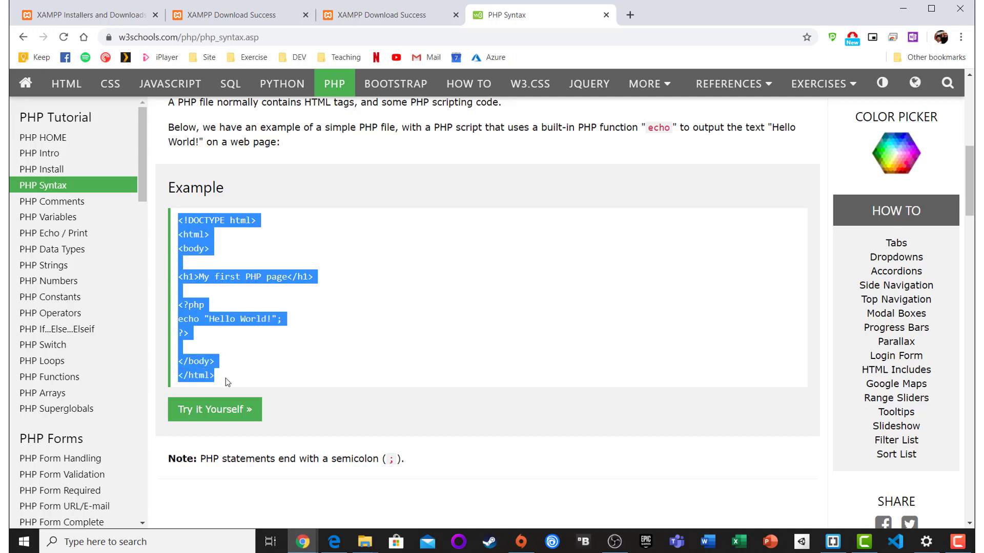
{"action": "key", "text": "alt+Tab"}
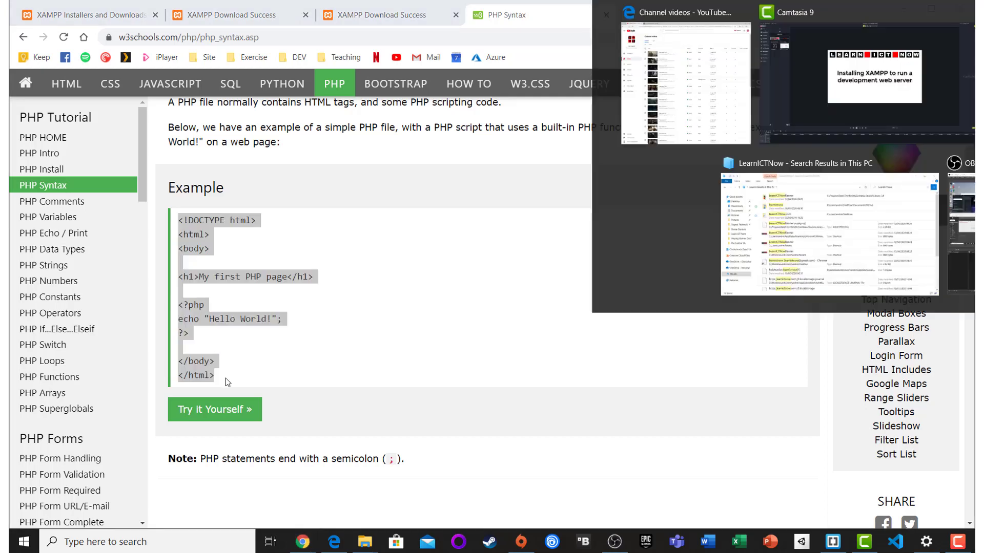
{"action": "key", "text": "ctrl+v"}
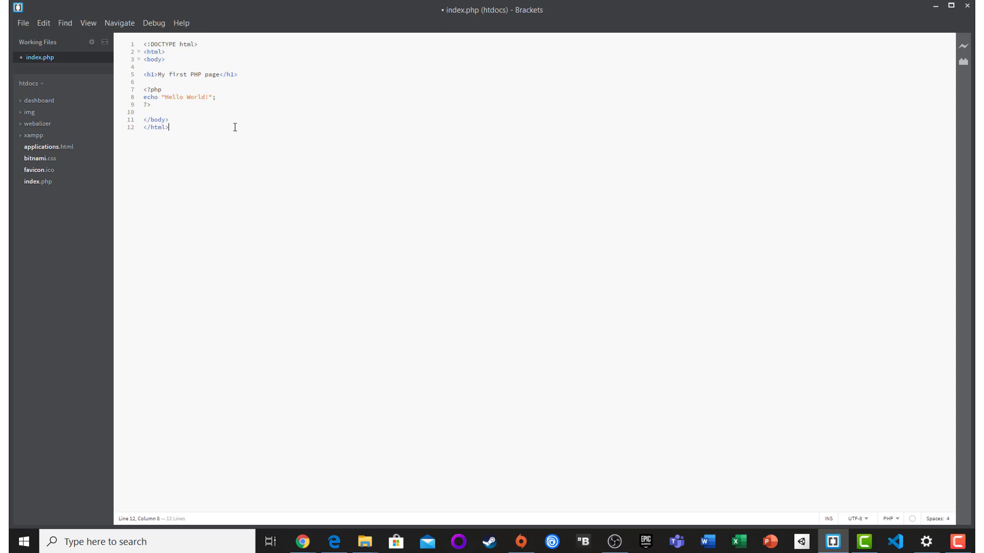
Enlarge the code editor's font size to make the pasted PHP example easy to read
{"action": "key", "text": "ctrl+equal"}
{"action": "key", "text": "ctrl+equal"}
{"action": "key", "text": "ctrl+equal"}
{"action": "key", "text": "ctrl+equal"}
{"action": "key", "text": "ctrl+equal"}
{"action": "key", "text": "ctrl+equal"}
{"action": "key", "text": "ctrl+equal"}
{"action": "key", "text": "ctrl+equal"}
{"action": "key", "text": "ctrl+equal"}
{"action": "key", "text": "ctrl+equal"}
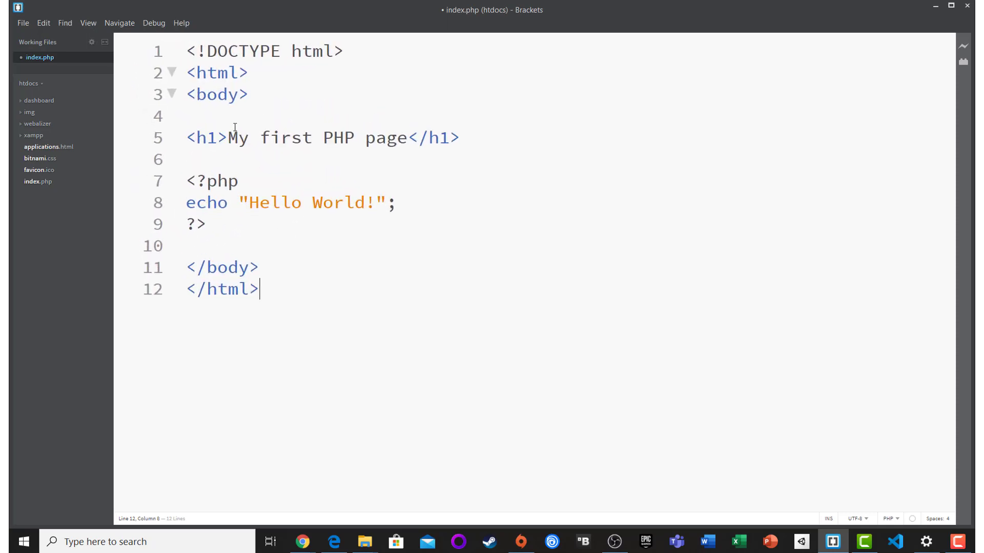
{"action": "key", "text": "ctrl+equal"}
Examine the html tags, the h1 heading, the PHP opening tag and the echo statement in index.php
{"action": "left_click", "coordinate": [249, 51]}
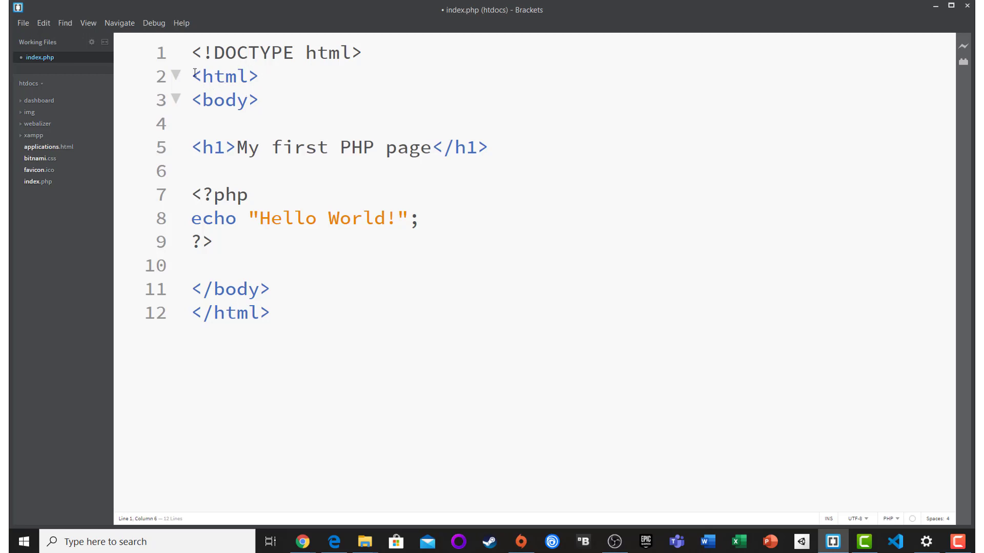
{"action": "left_click_drag", "start_coordinate": [196, 73], "coordinate": [270, 81]}
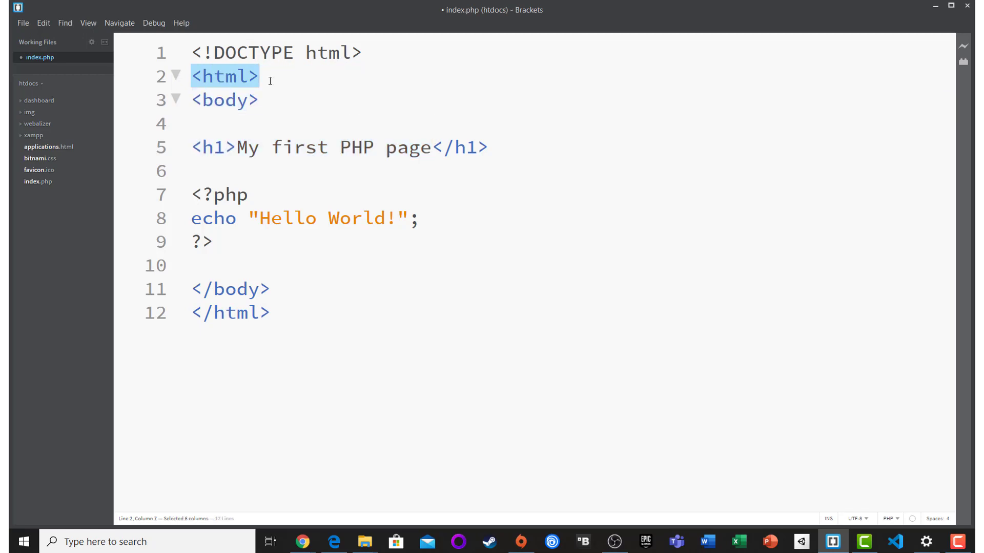
{"action": "left_click", "coordinate": [248, 313]}
{"action": "left_click", "coordinate": [222, 122]}
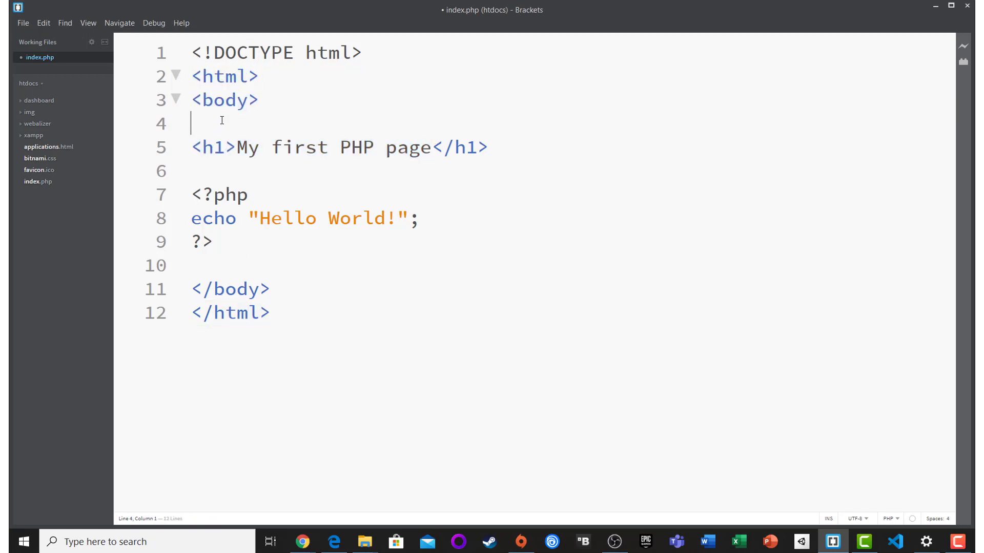
{"action": "left_click", "coordinate": [218, 149]}
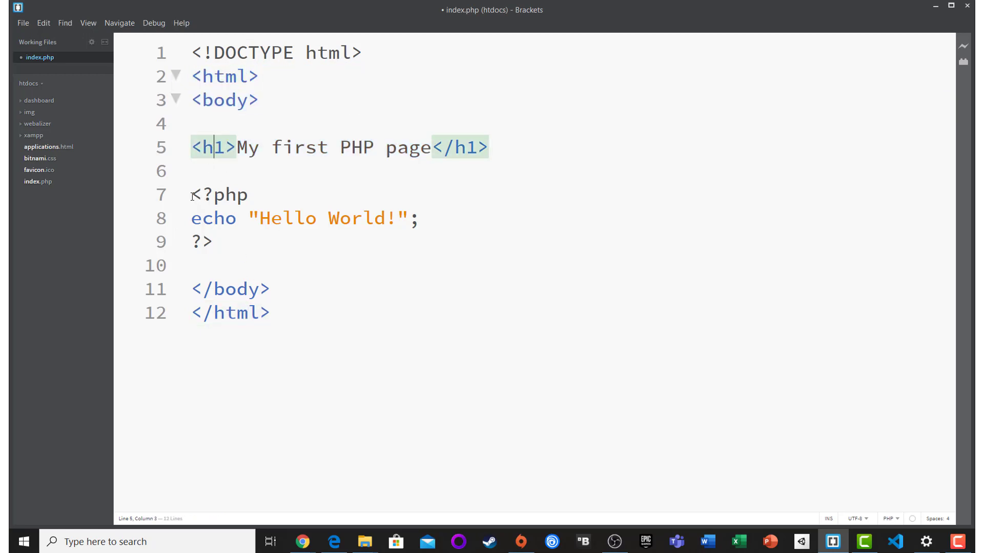
{"action": "left_click_drag", "start_coordinate": [191, 196], "coordinate": [247, 199]}
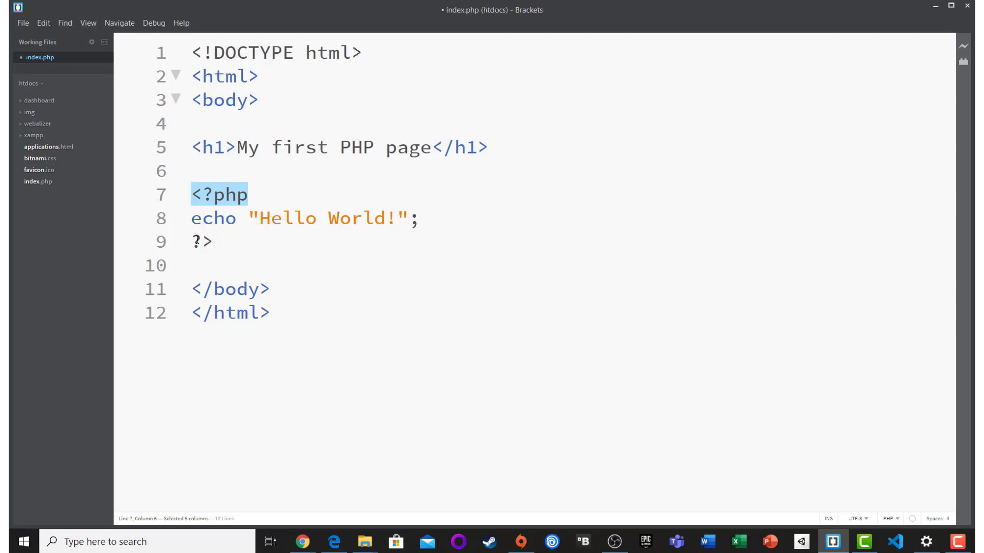
{"action": "left_click_drag", "start_coordinate": [192, 242], "coordinate": [236, 225]}
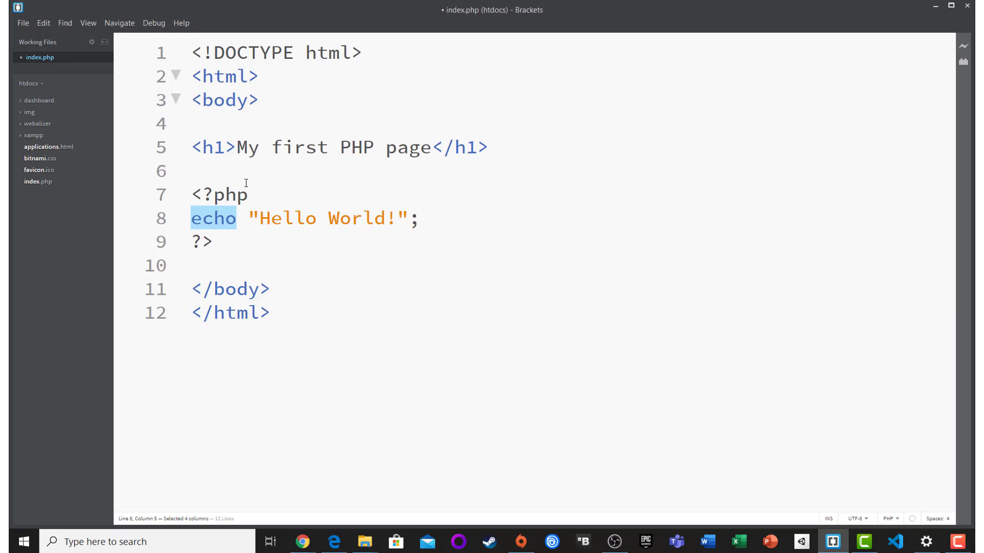
{"action": "left_click", "coordinate": [320, 233]}
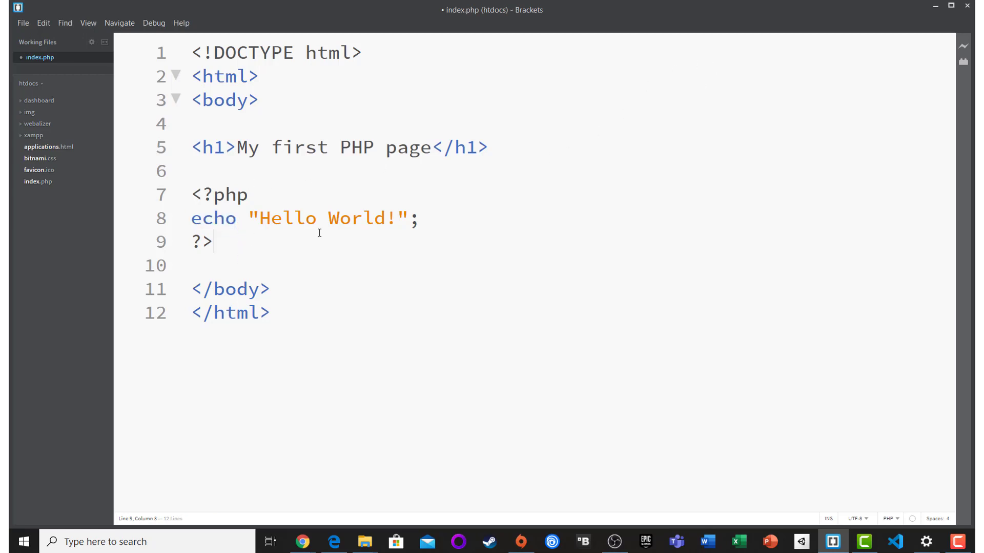
Save index.php, switch to Chrome and load 127.0.0.1 in a new browser tab
{"action": "key", "text": "ctrl+s"}
{"action": "mouse_move", "coordinate": [303, 538]}
{"action": "left_click", "coordinate": [275, 506]}
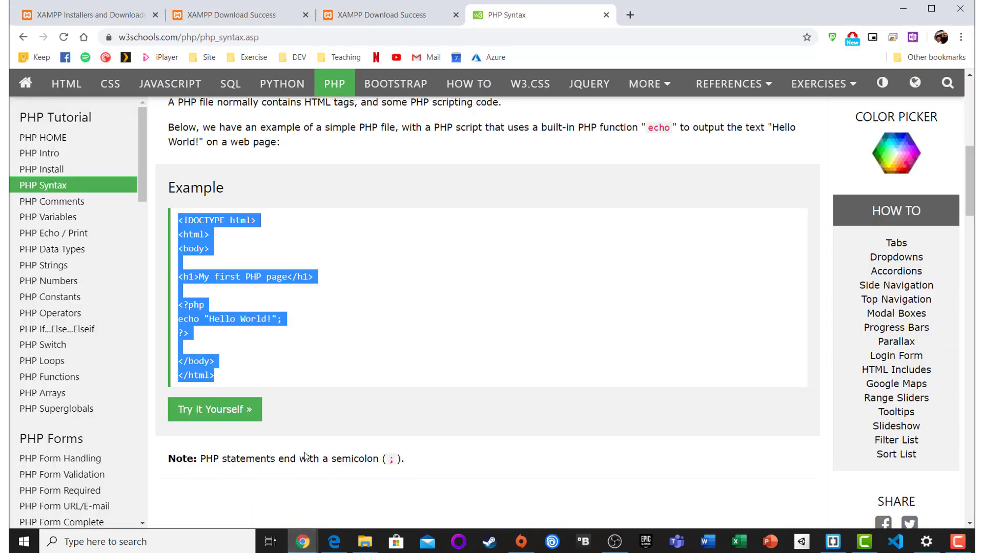
{"action": "left_click", "coordinate": [629, 15]}
{"action": "type", "text": "12"}
{"action": "key", "text": "Return"}
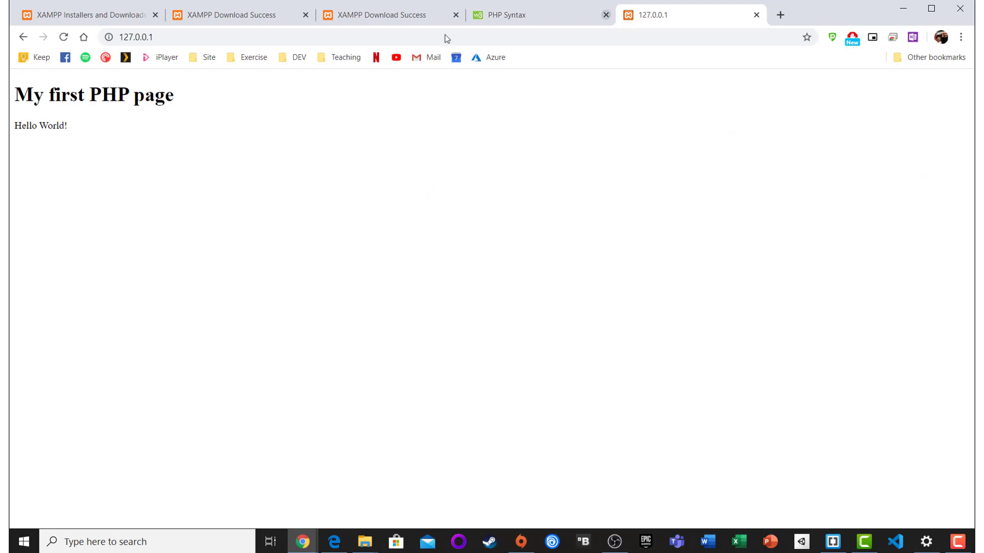
Switch to Brackets, wrap Hello World! in <h1> and </h1> tags inside the echo string on line 8, and save the file
{"action": "key", "text": "alt+Tab"}
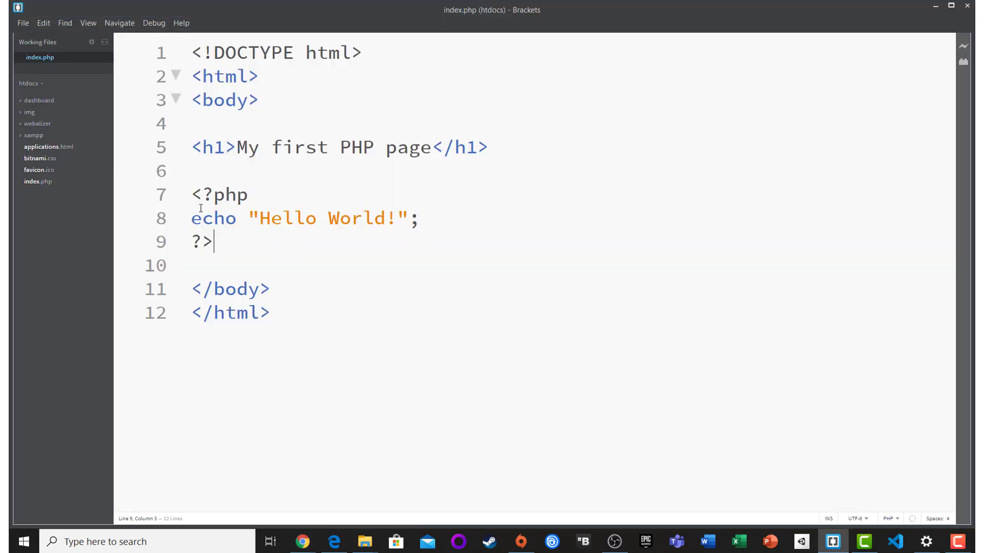
{"action": "left_click", "coordinate": [260, 218]}
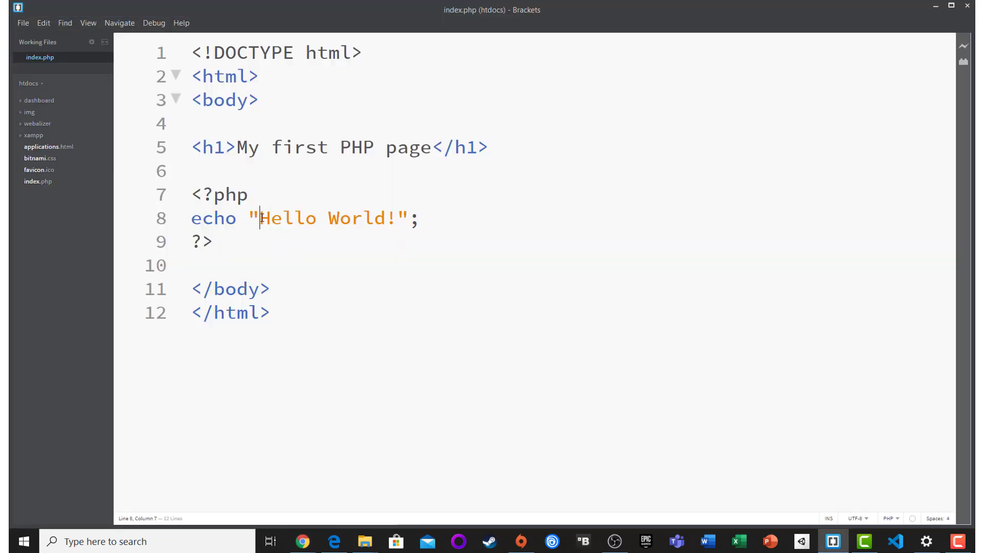
{"action": "type", "text": "<h1>"}
{"action": "key", "text": "End"}
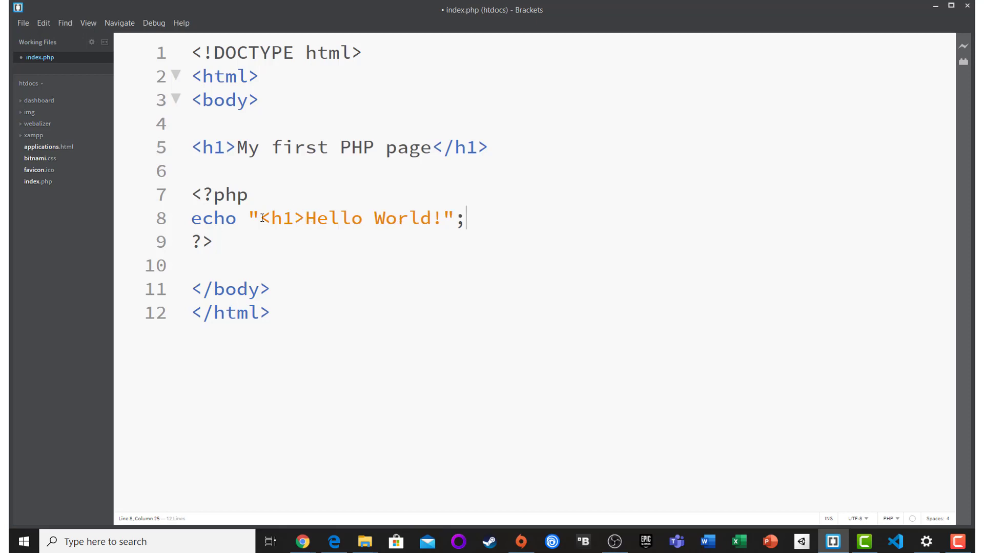
{"action": "key", "text": "Left"}
{"action": "key", "text": "Left"}
{"action": "type", "text": "</h1>"}
{"action": "key", "text": "ctrl+s"}
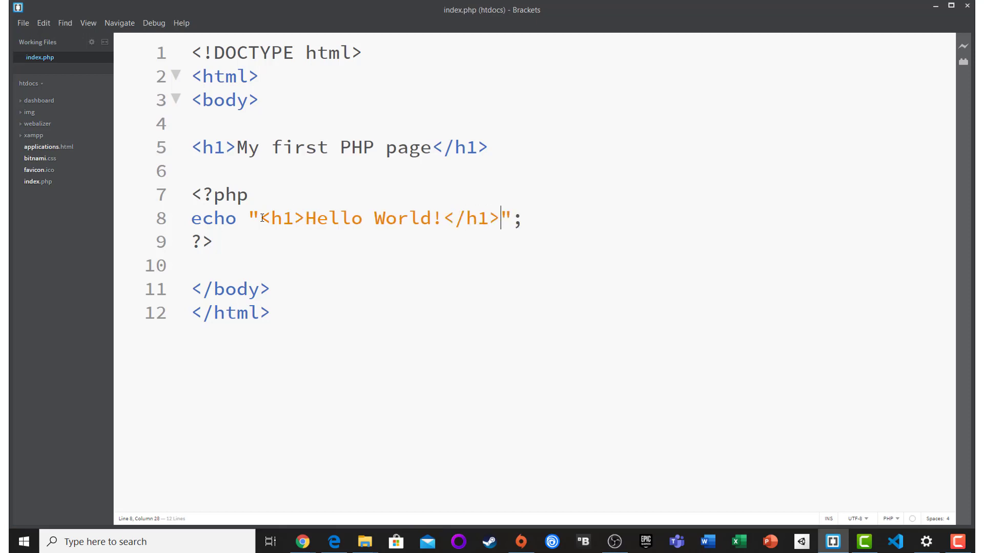
Reload 127.0.0.1 in Chrome, and compare the plain HTML heading with the h1 tag inside the echo string in Brackets
{"action": "key", "text": "alt+Tab"}
{"action": "key", "text": "F5"}
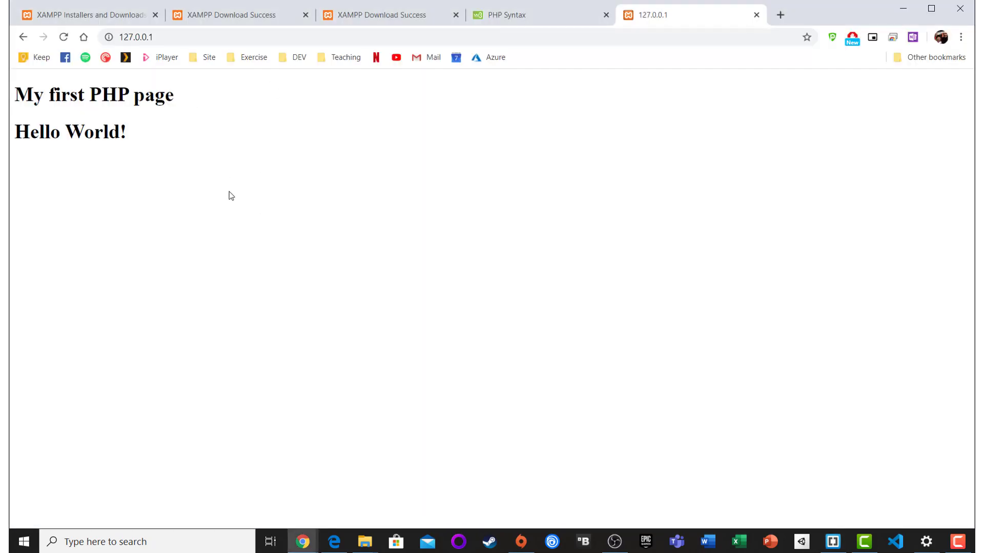
{"action": "key", "text": "alt+Tab"}
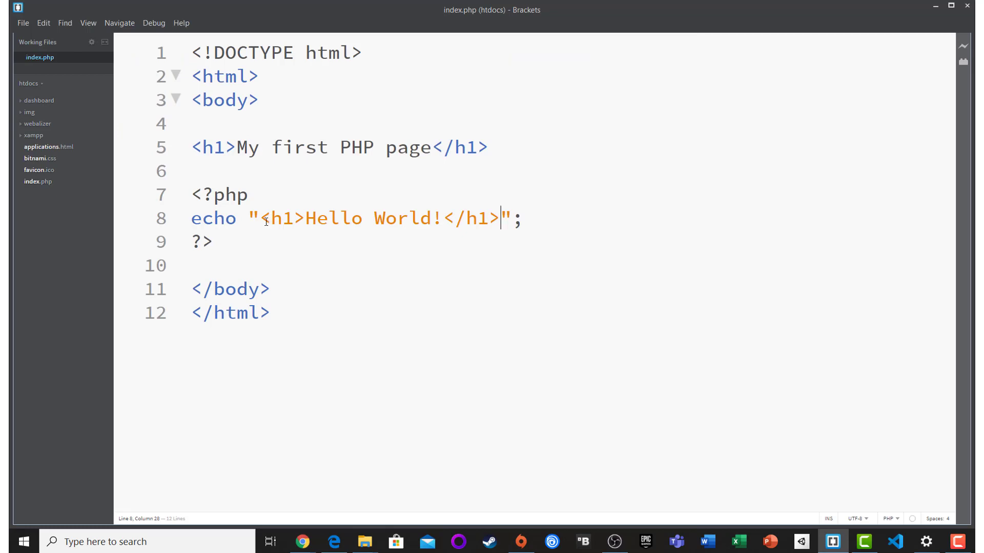
{"action": "left_click_drag", "start_coordinate": [260, 219], "coordinate": [306, 219]}
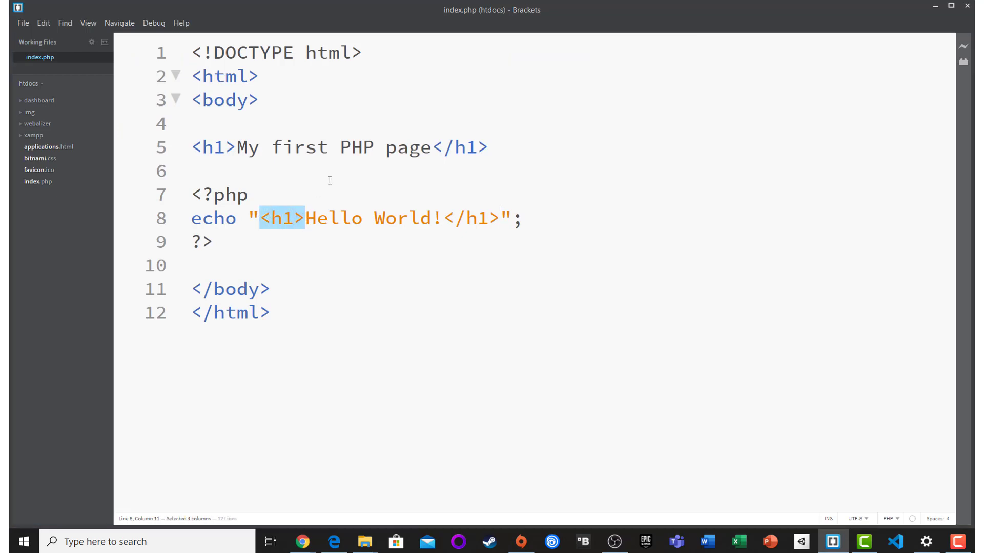
{"action": "left_click_drag", "start_coordinate": [235, 148], "coordinate": [435, 145]}
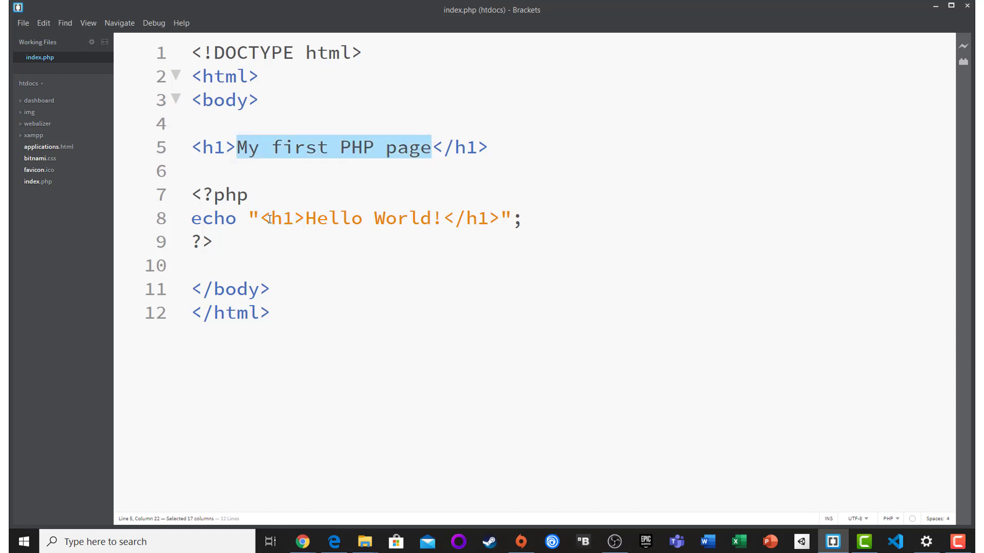
{"action": "left_click_drag", "start_coordinate": [261, 219], "coordinate": [304, 219]}
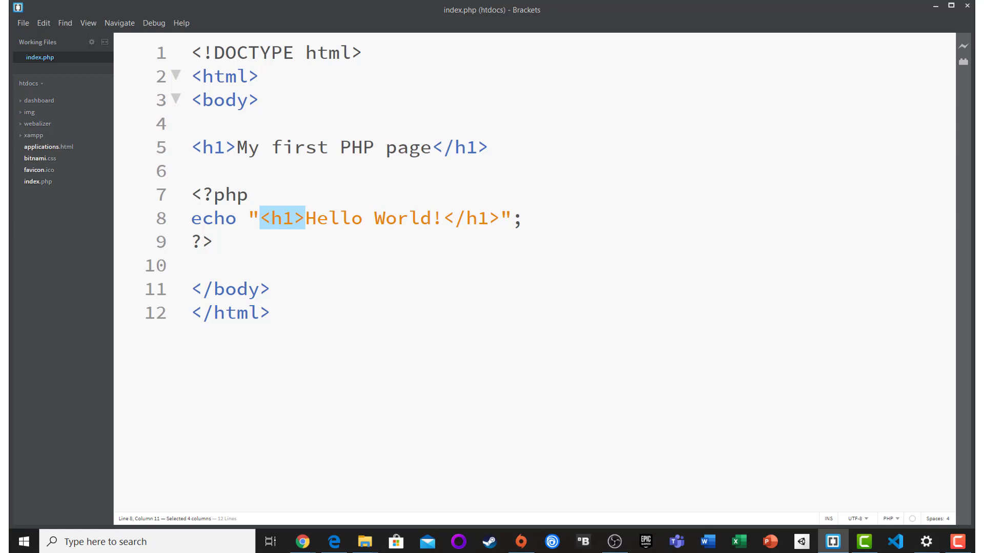